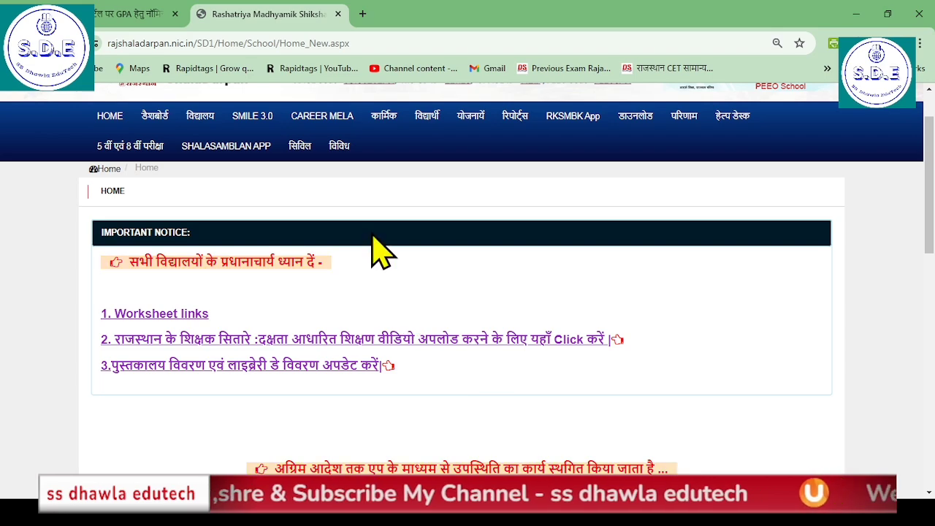
# Open the school monitoring form for the second half-year (स्कूल मॉनिटरिंग प्रपत्र (द्वितीय छमाही)) from the विद्यालय section.
pyautogui.click(211, 122)
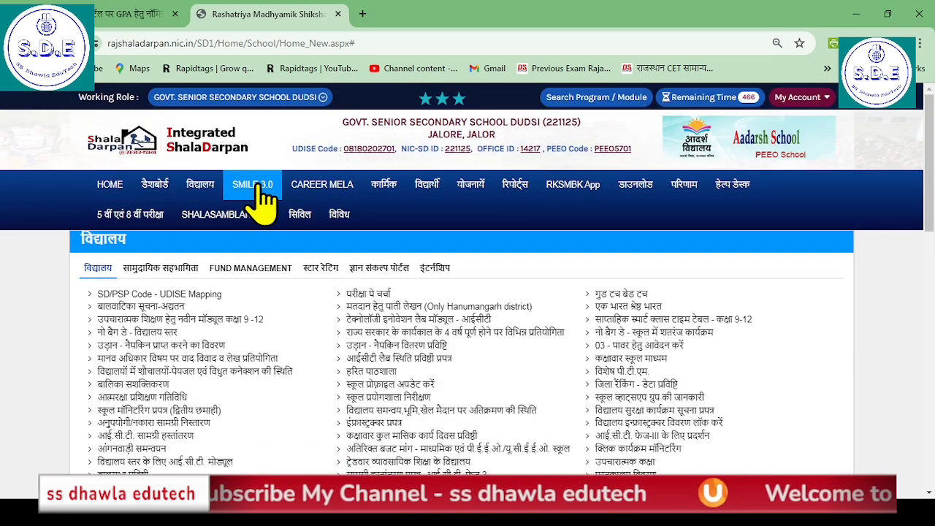
pyautogui.scroll(-2, 369, 246)
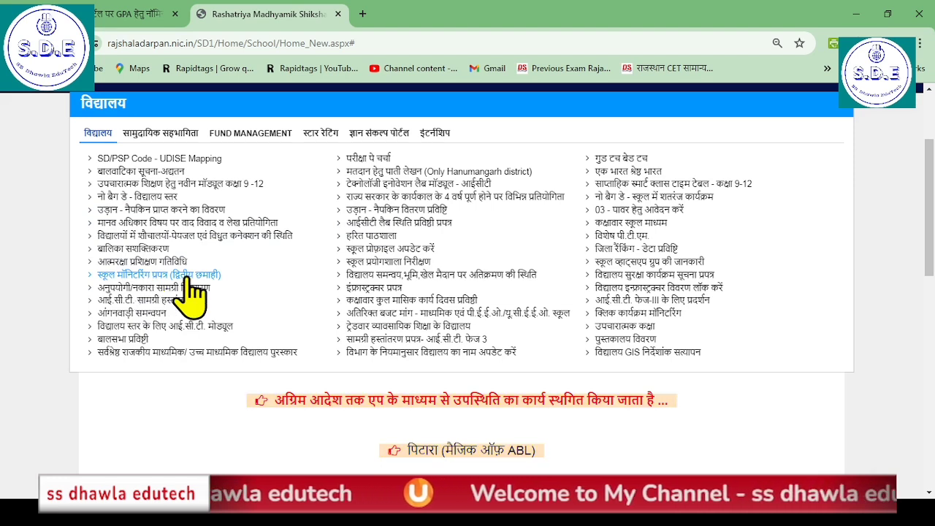
pyautogui.click(187, 279)
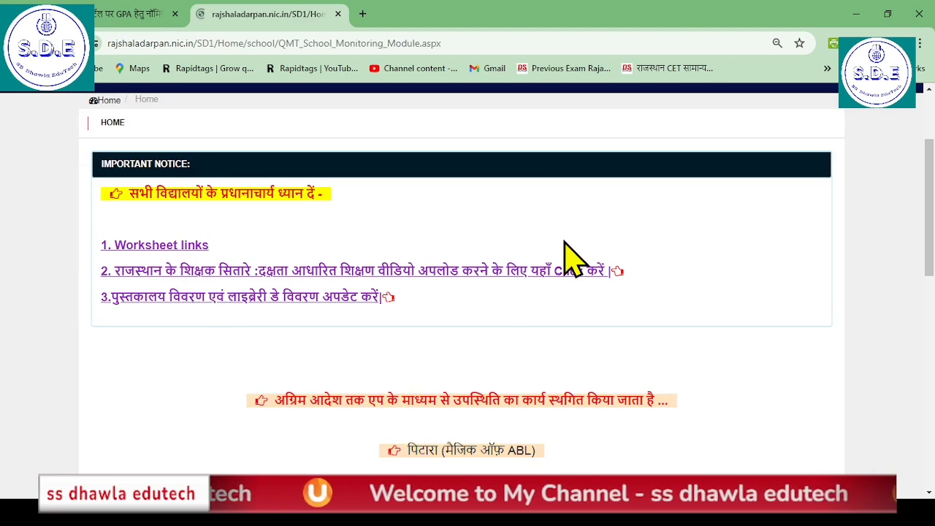
# Review the school details, the answering instructions and the भौतिक संसाधन questions in भाग - 1 of the monitoring form.
pyautogui.scroll(-3, 566, 252)
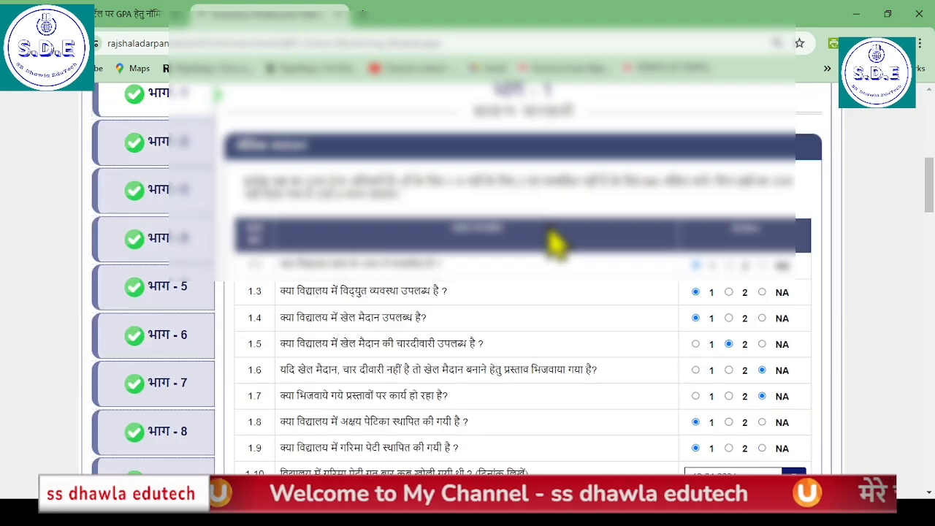
pyautogui.scroll(5, 549, 241)
pyautogui.scroll(1, 555, 241)
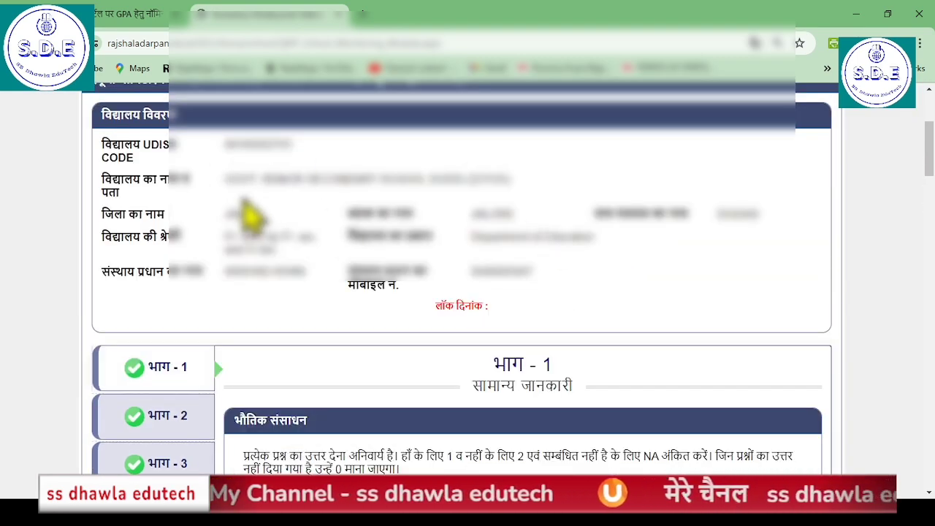
pyautogui.scroll(-2, 427, 276)
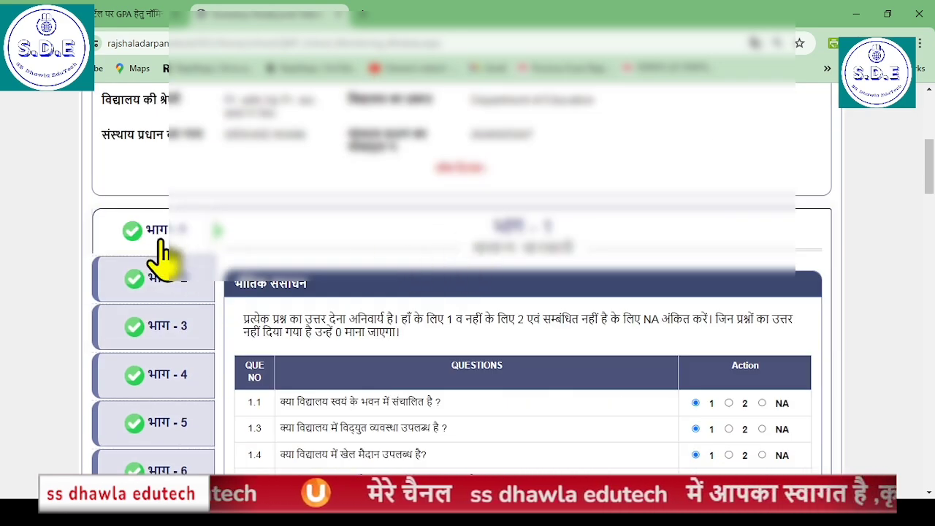
pyautogui.scroll(-1, 417, 282)
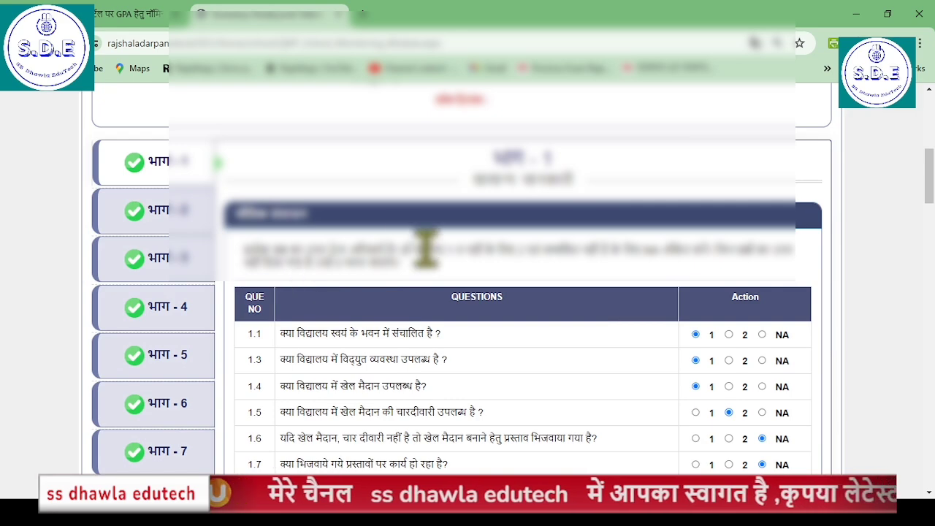
pyautogui.scroll(-1, 438, 263)
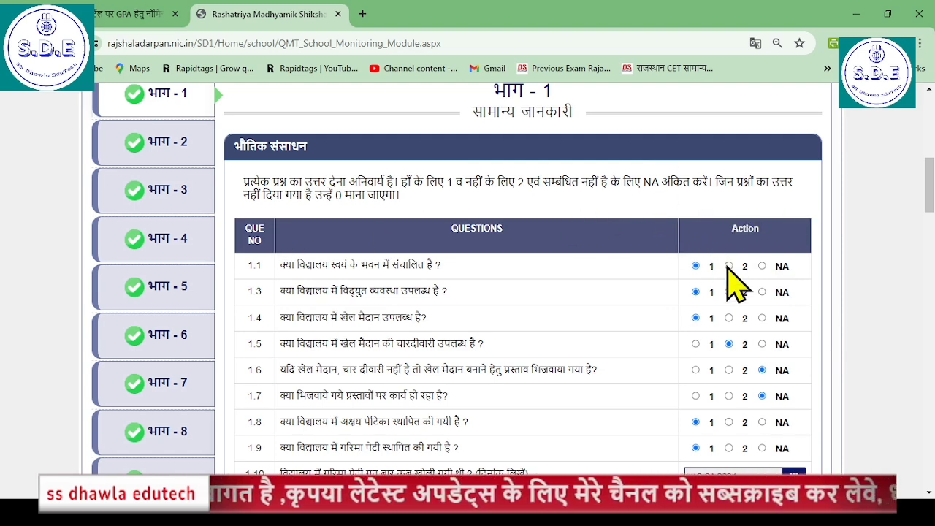
pyautogui.scroll(-1, 728, 267)
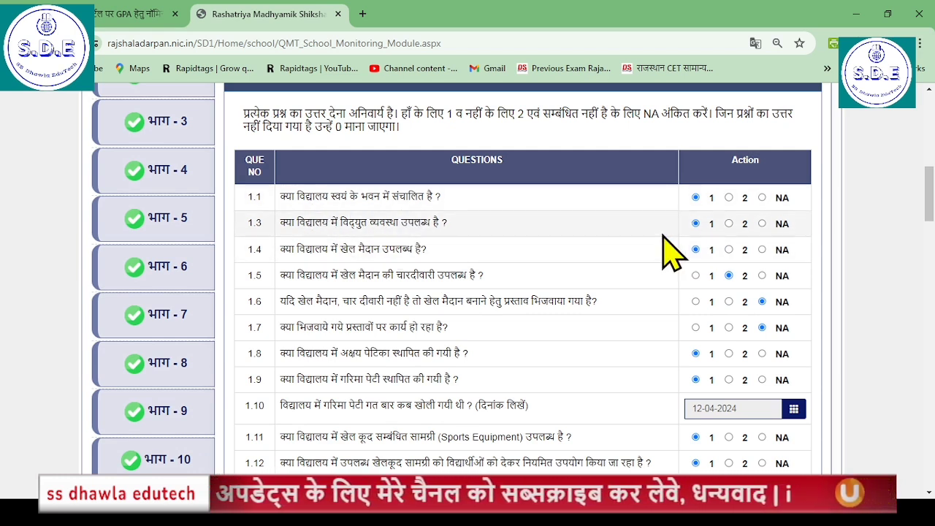
pyautogui.click(695, 249)
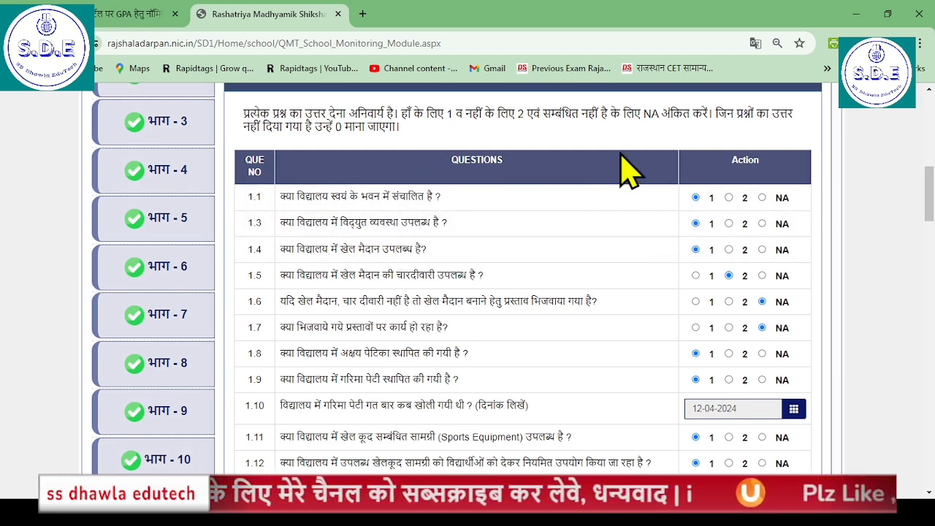
pyautogui.click(695, 197)
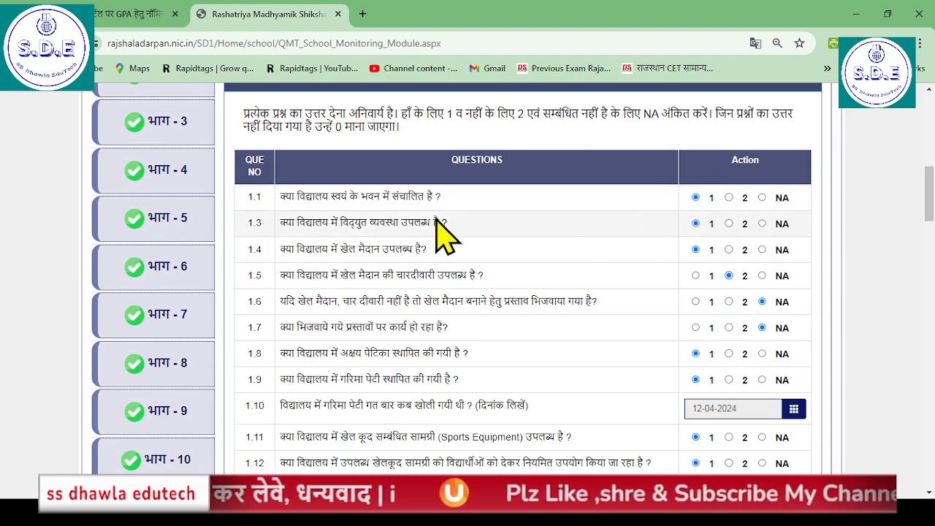
# Review the remaining भाग - 1 questions on teaching material (शिक्षण सामग्री), equity (इक्विटी) and other points (अन्य बिंदु).
pyautogui.scroll(-3, 456, 318)
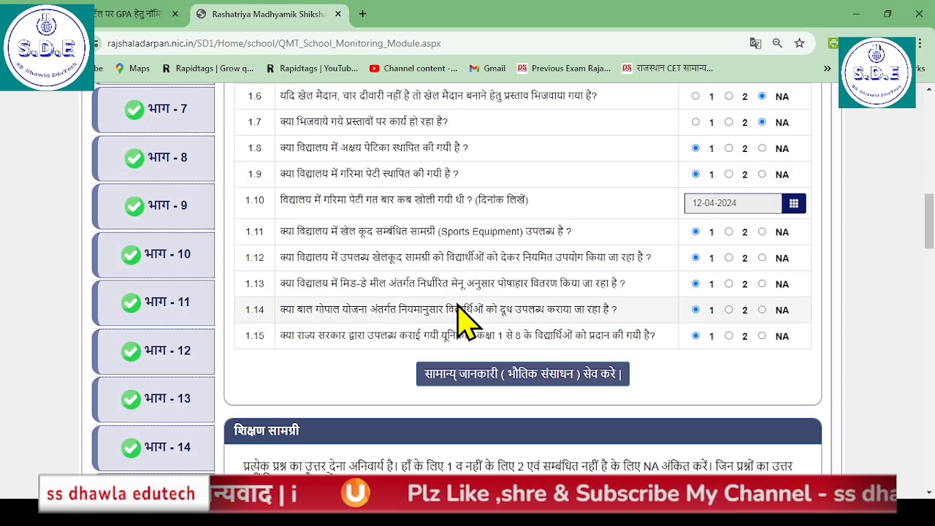
pyautogui.scroll(-4, 503, 336)
pyautogui.scroll(-3, 504, 336)
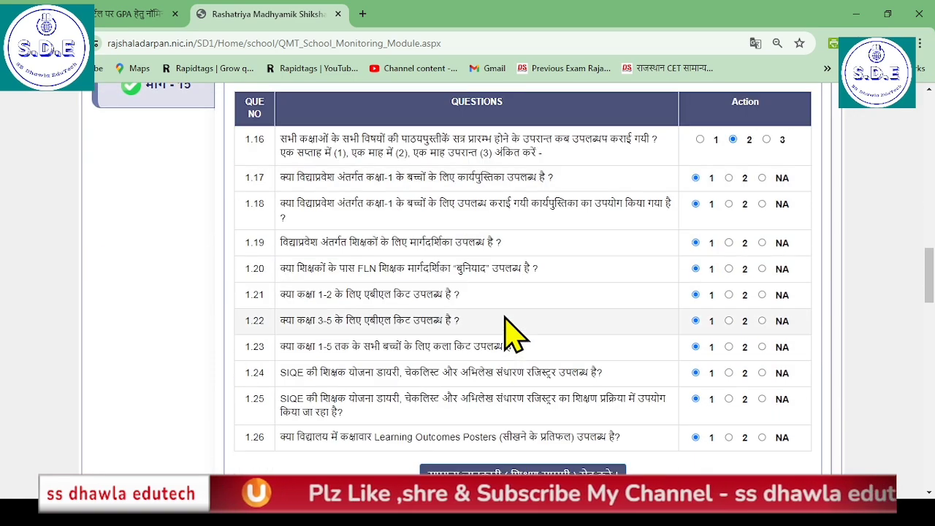
pyautogui.scroll(-1, 515, 332)
pyautogui.scroll(-1, 520, 333)
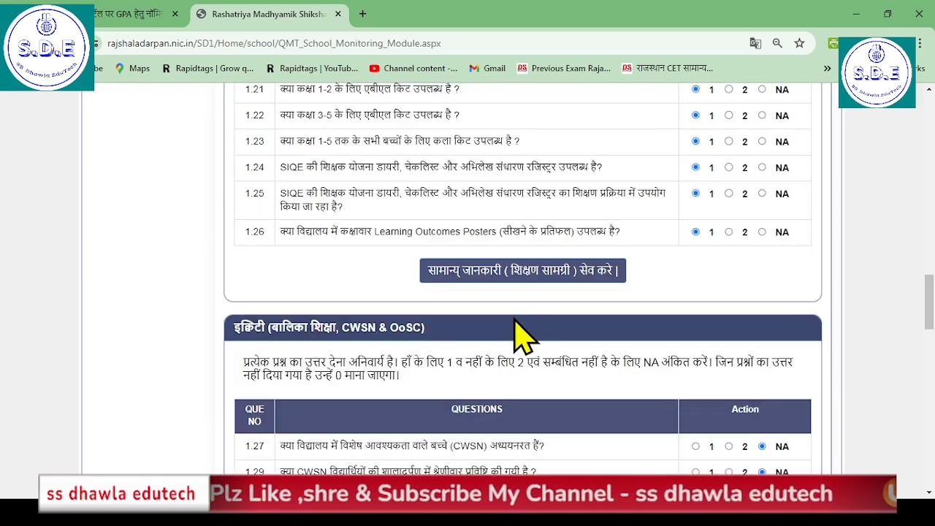
pyautogui.scroll(-2, 512, 226)
pyautogui.scroll(-2, 525, 267)
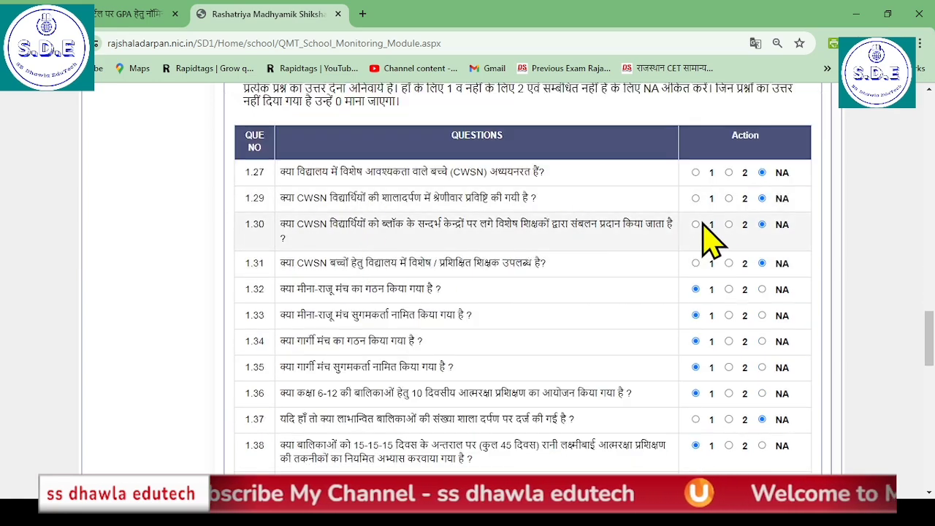
pyautogui.scroll(-7, 664, 288)
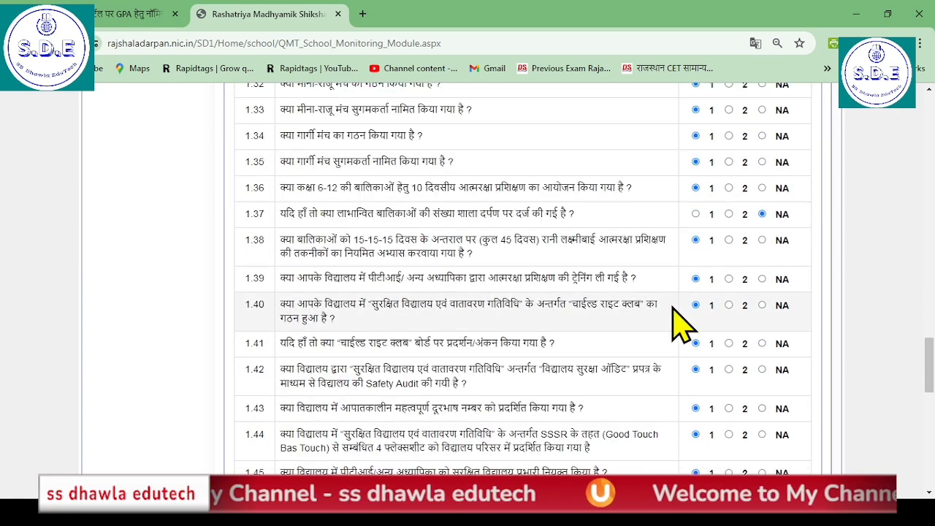
pyautogui.scroll(2, 577, 254)
pyautogui.scroll(-7, 566, 259)
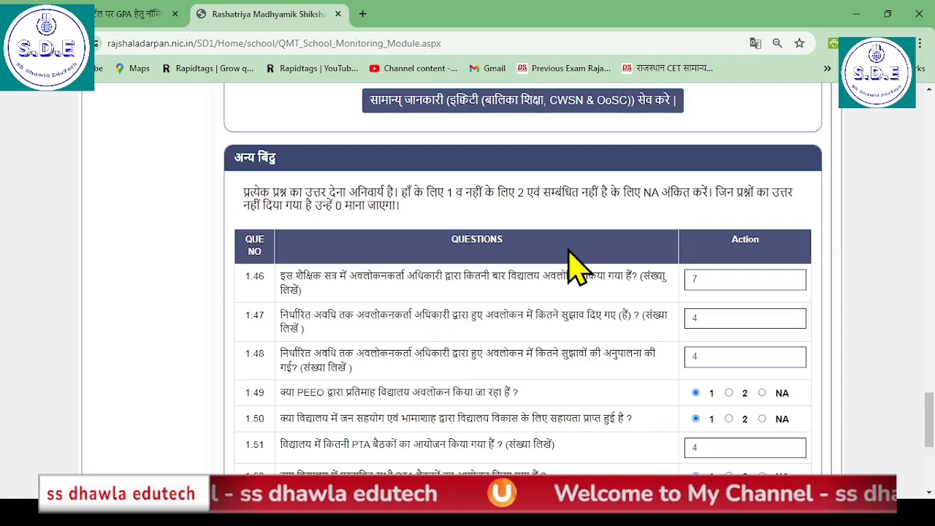
pyautogui.scroll(14, 493, 292)
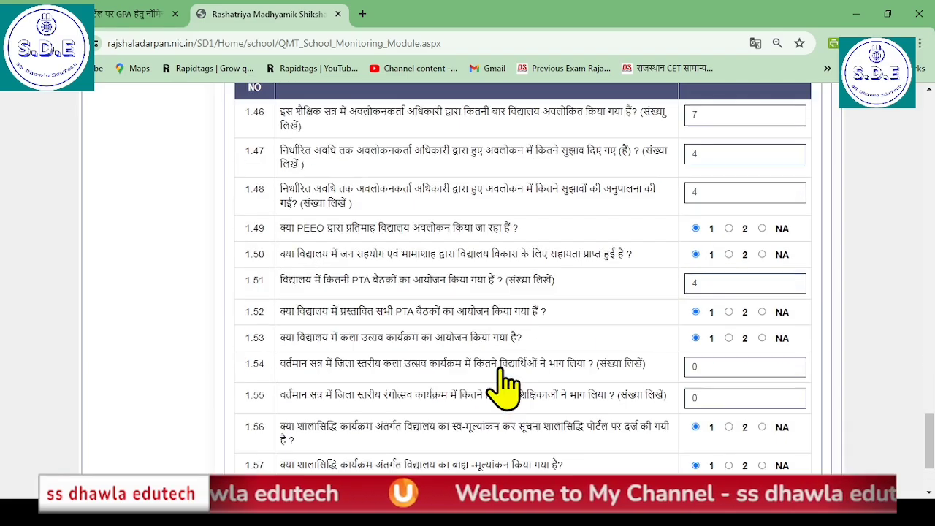
pyautogui.scroll(12, 500, 301)
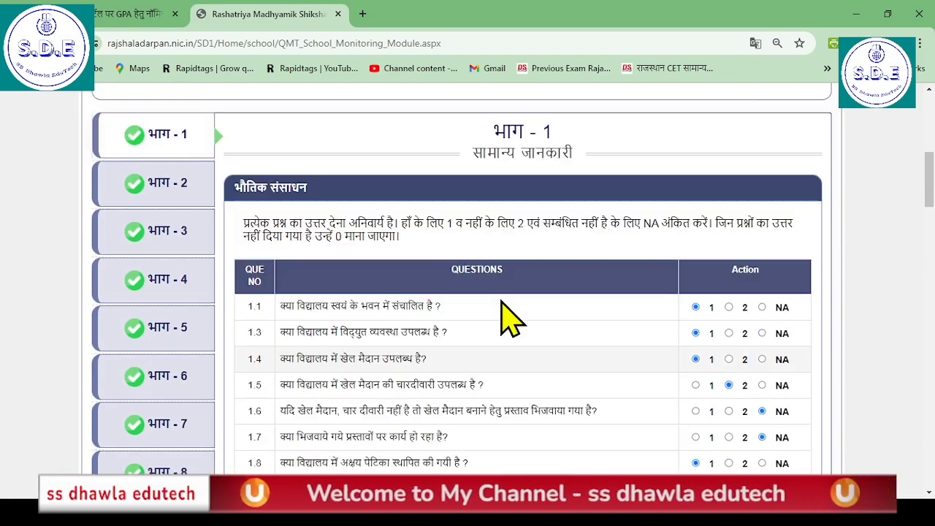
# Open भाग - 2 and review the class-wise enrolment and average attendance table.
pyautogui.click(152, 183)
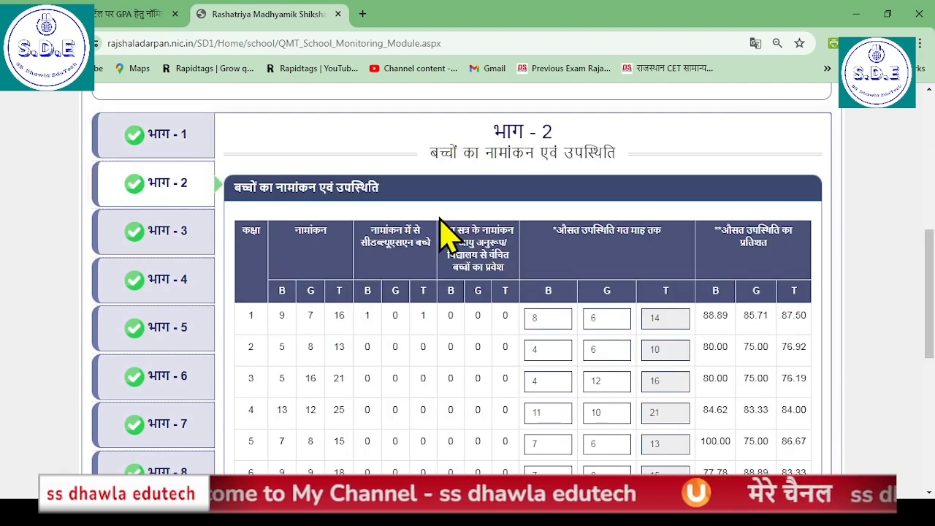
pyautogui.scroll(-1, 643, 296)
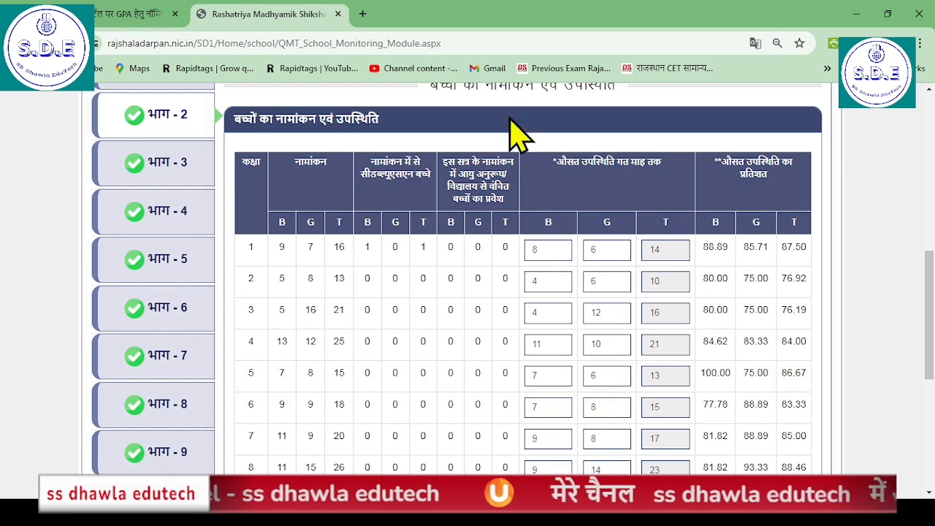
pyautogui.scroll(-1, 606, 321)
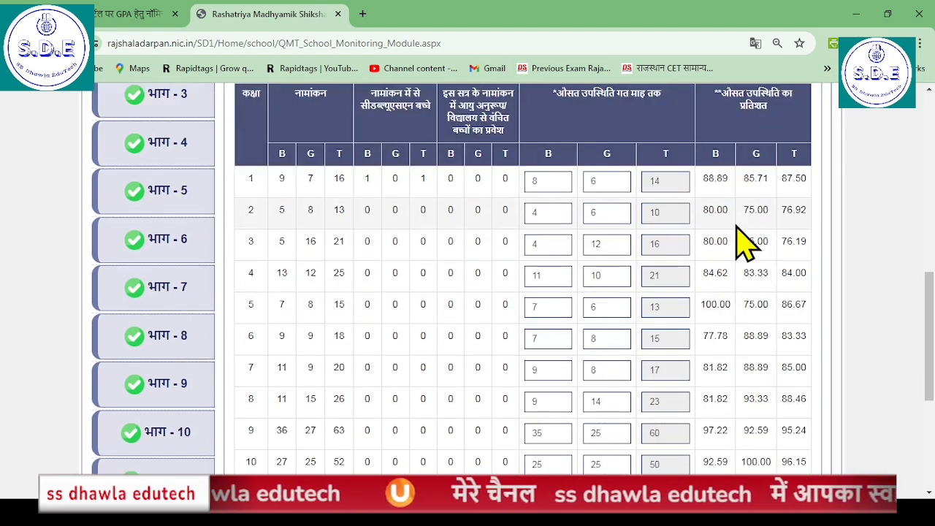
pyautogui.scroll(-2, 759, 372)
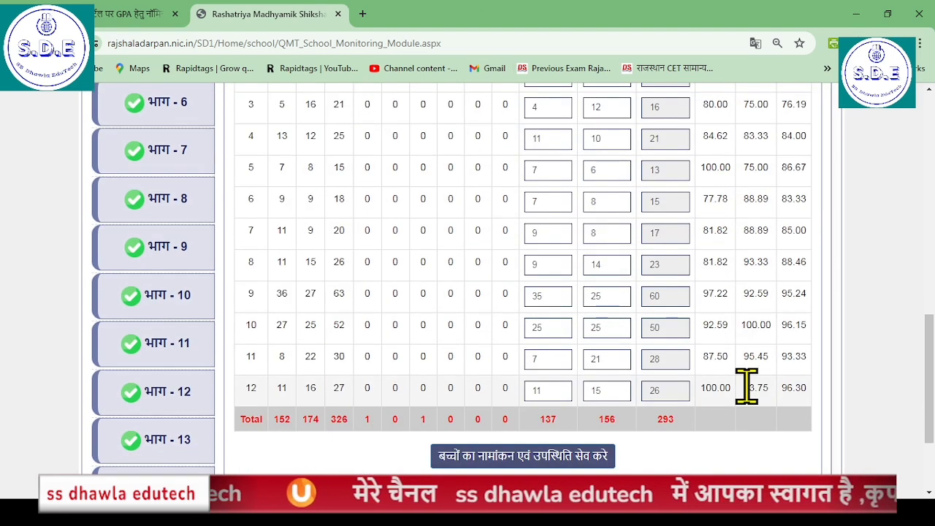
pyautogui.scroll(-2, 520, 468)
pyautogui.scroll(6, 525, 453)
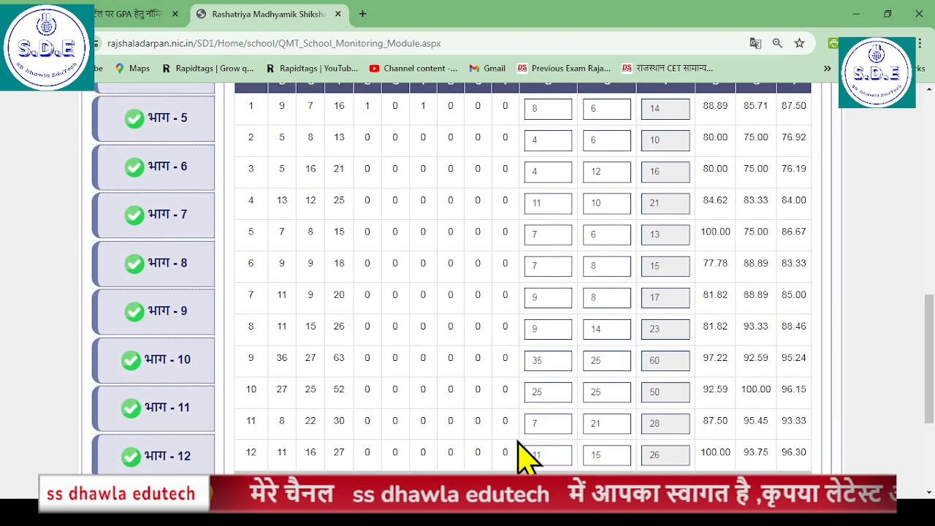
# Open भाग - 3 and review the board exam result tables for classes 5, 8, 10 and 12.
pyautogui.click(158, 225)
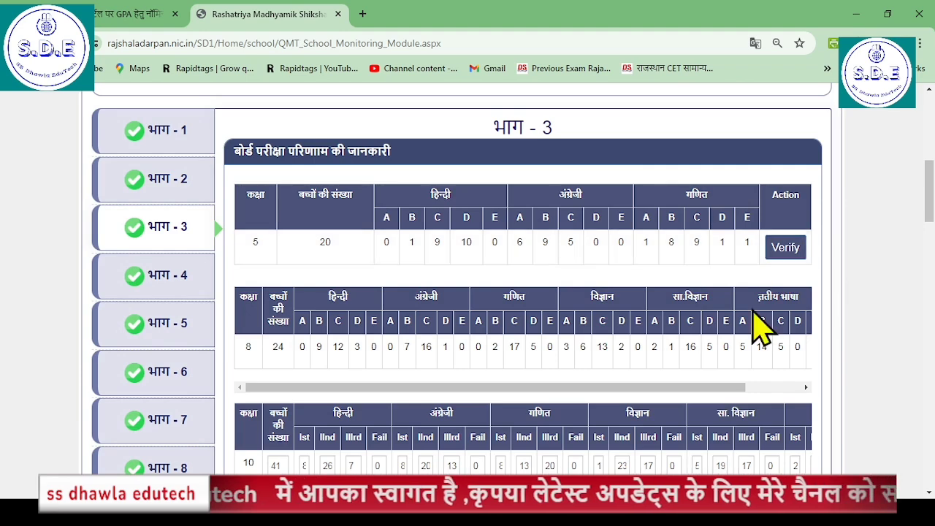
pyautogui.moveTo(704, 400); pyautogui.dragTo(788, 401)
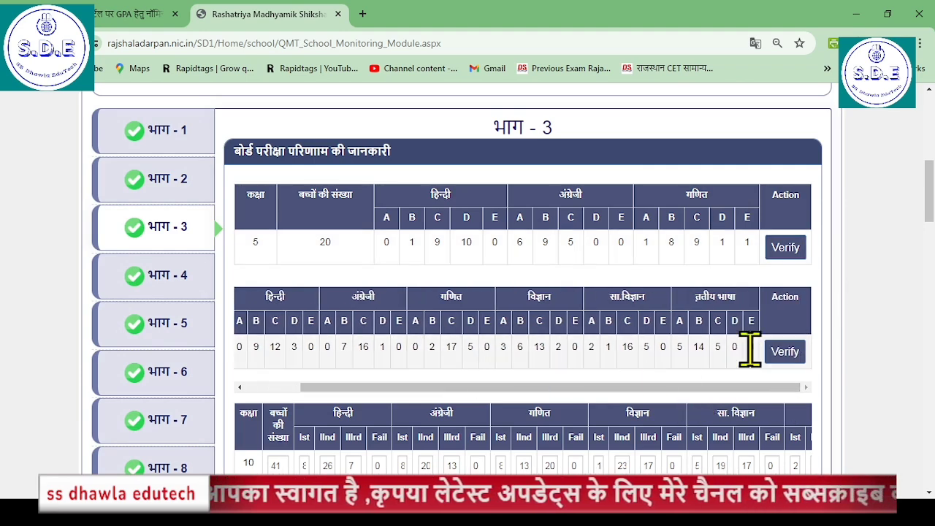
pyautogui.scroll(-1, 788, 356)
pyautogui.scroll(-3, 789, 357)
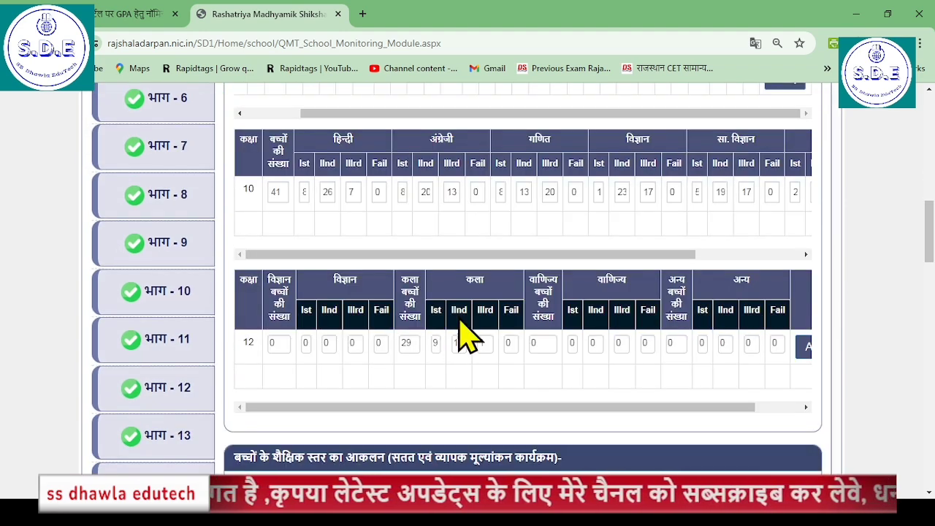
pyautogui.moveTo(553, 408); pyautogui.dragTo(734, 399)
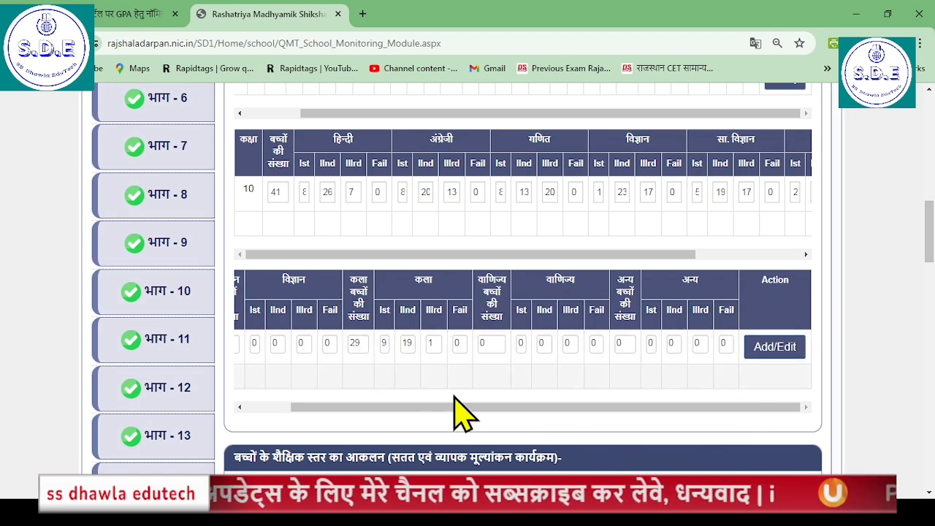
pyautogui.moveTo(517, 409); pyautogui.dragTo(390, 401)
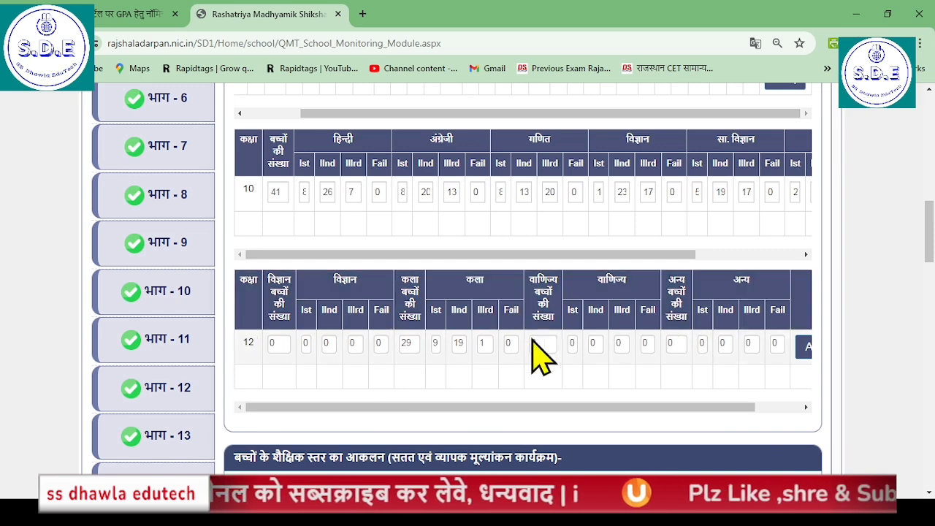
# Review the learning-level assessment table and the pre-primary education (ECCE) questions in भाग - 3.
pyautogui.scroll(-3, 540, 302)
pyautogui.scroll(-1, 557, 301)
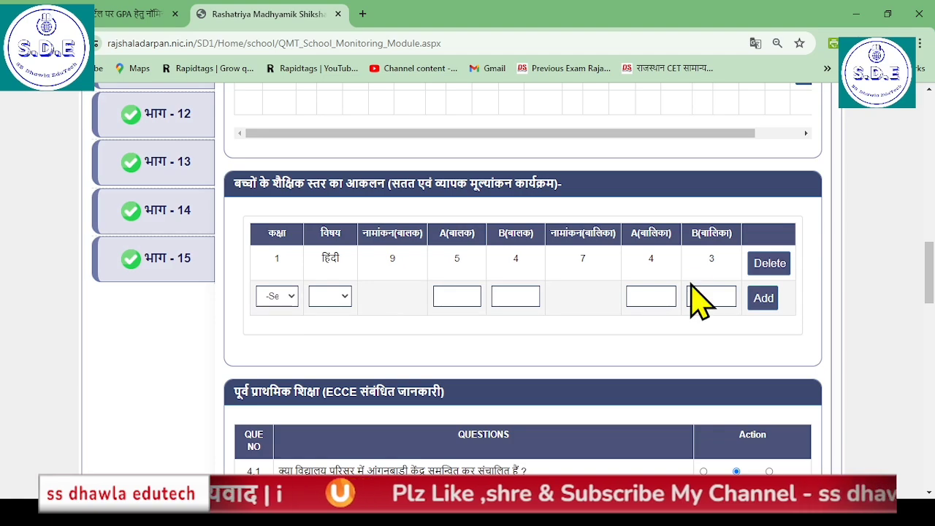
pyautogui.scroll(-3, 793, 292)
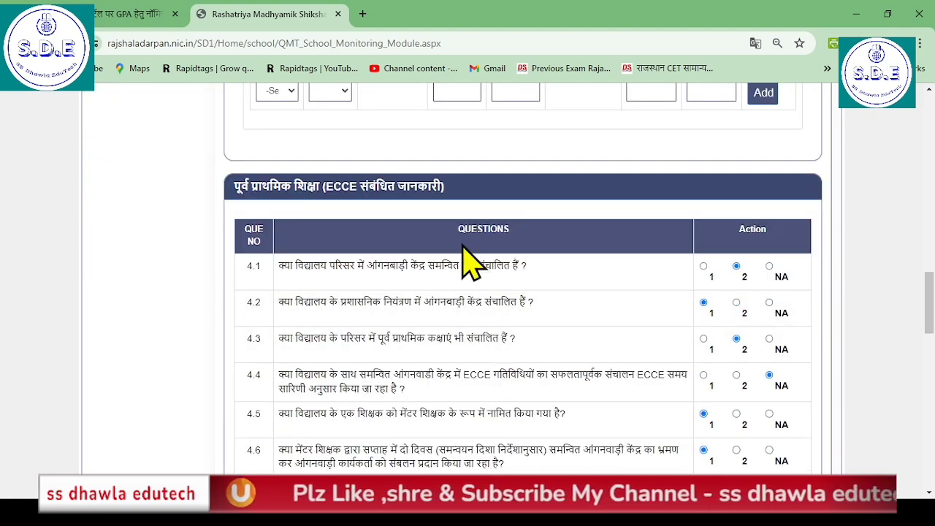
pyautogui.scroll(-4, 663, 309)
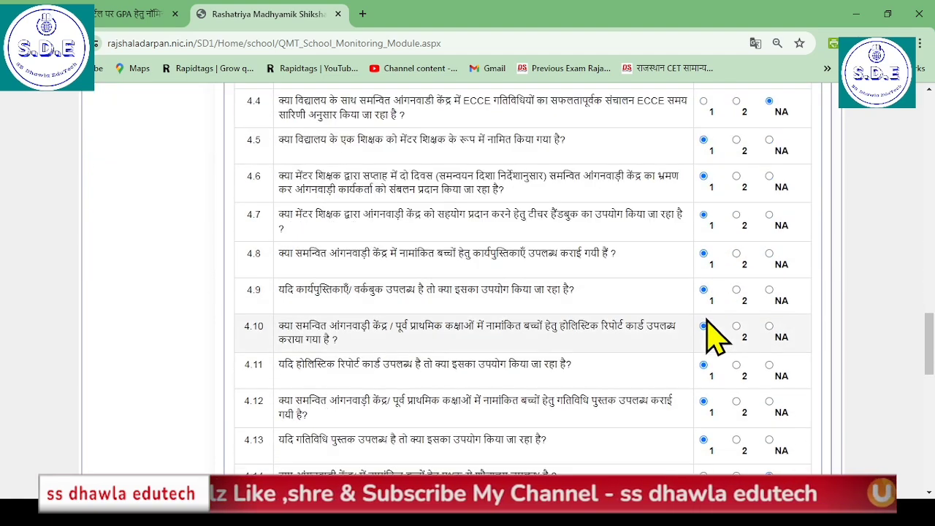
pyautogui.scroll(-12, 712, 336)
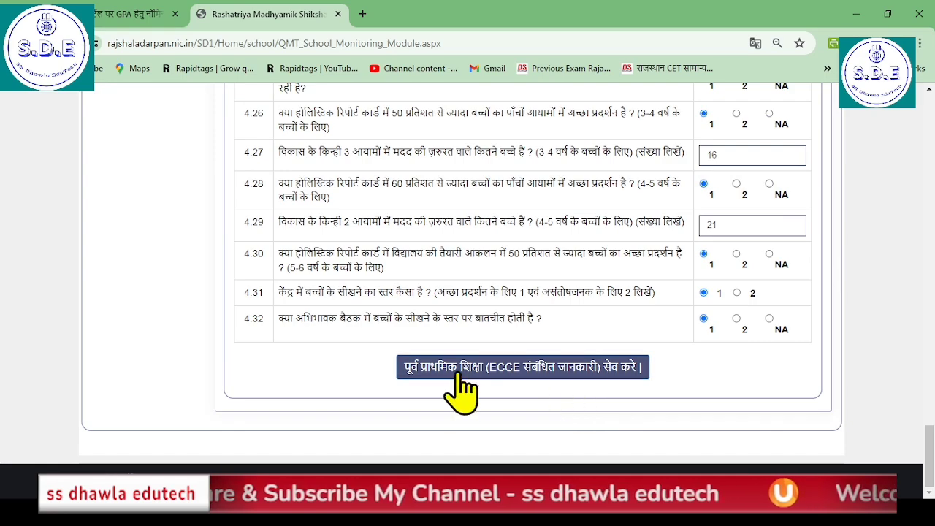
pyautogui.scroll(15, 460, 394)
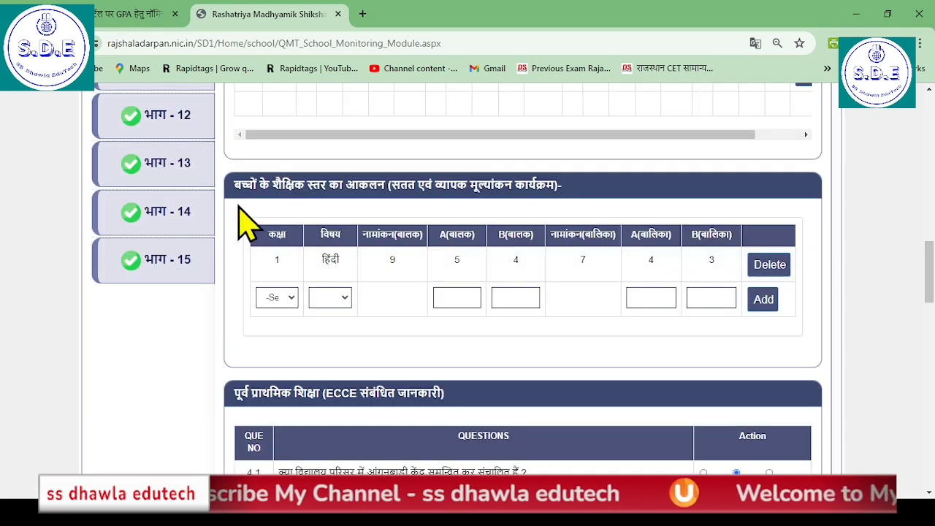
pyautogui.scroll(3, 245, 223)
pyautogui.scroll(-3, 214, 334)
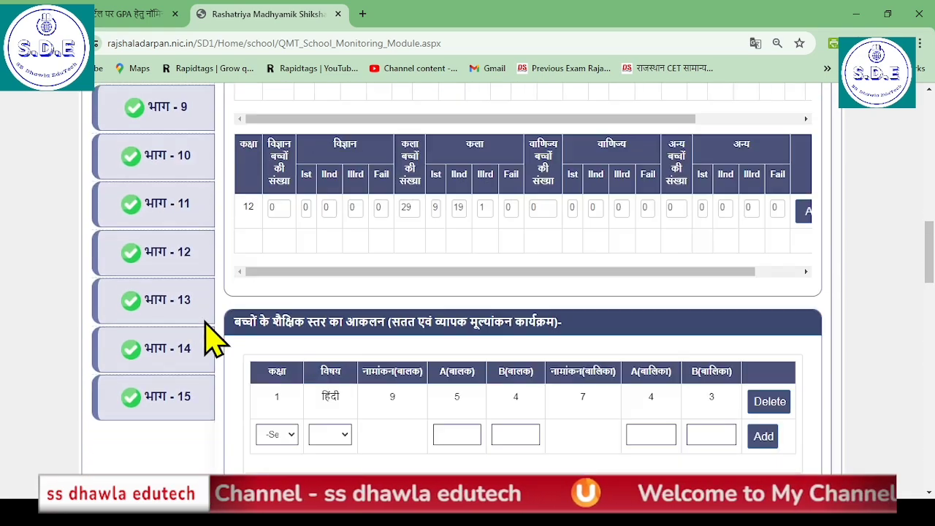
# Open भाग - 4 and review the class 1 to 5 teaching table, the Foundational Literacy and Numeracy questions and the continuous assessment questions.
pyautogui.scroll(5, 183, 355)
pyautogui.scroll(1, 155, 172)
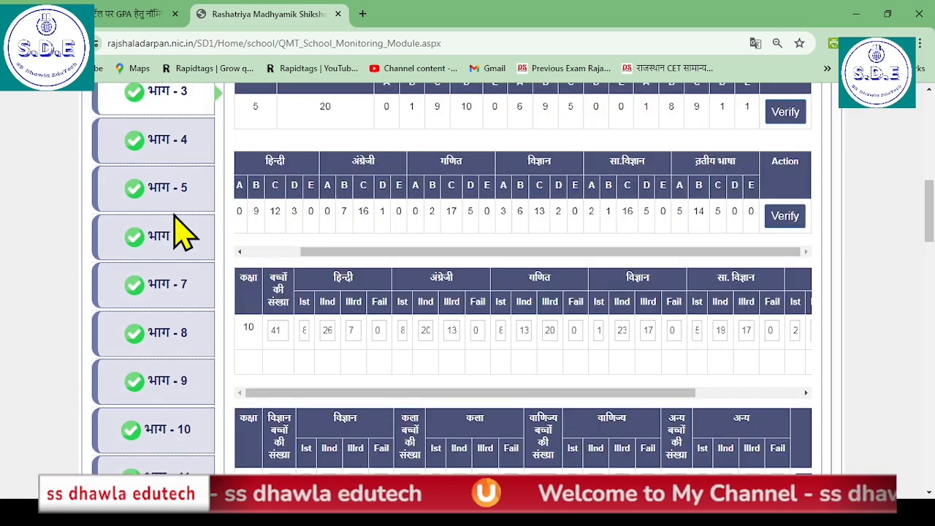
pyautogui.click(164, 140)
pyautogui.scroll(4, 431, 318)
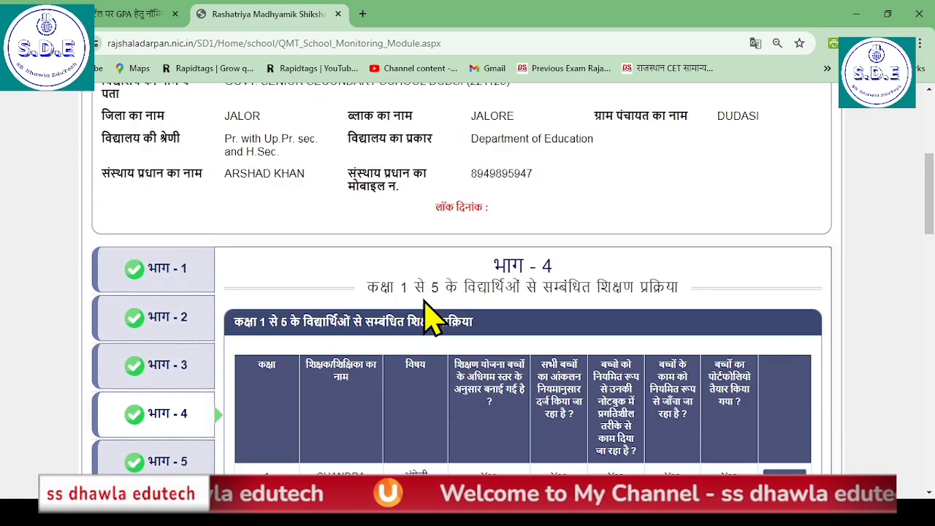
pyautogui.scroll(-1, 501, 295)
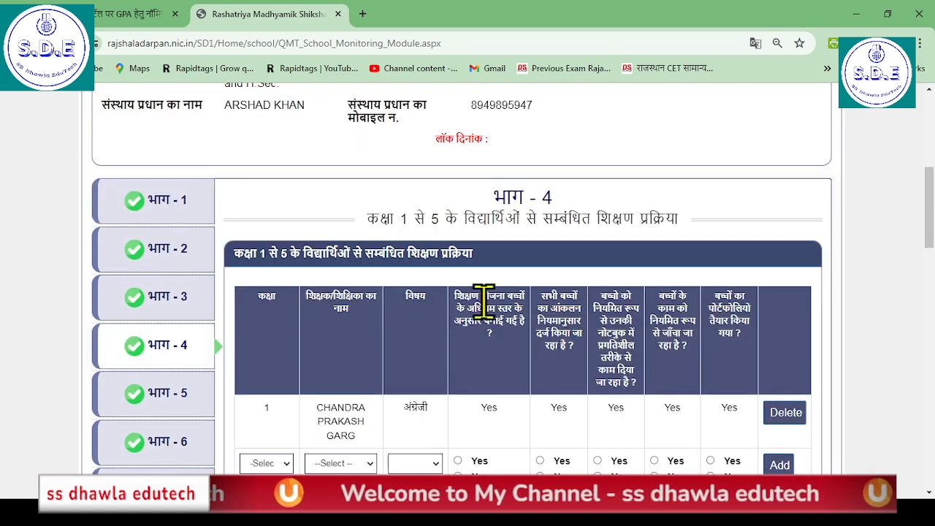
pyautogui.scroll(-10, 483, 299)
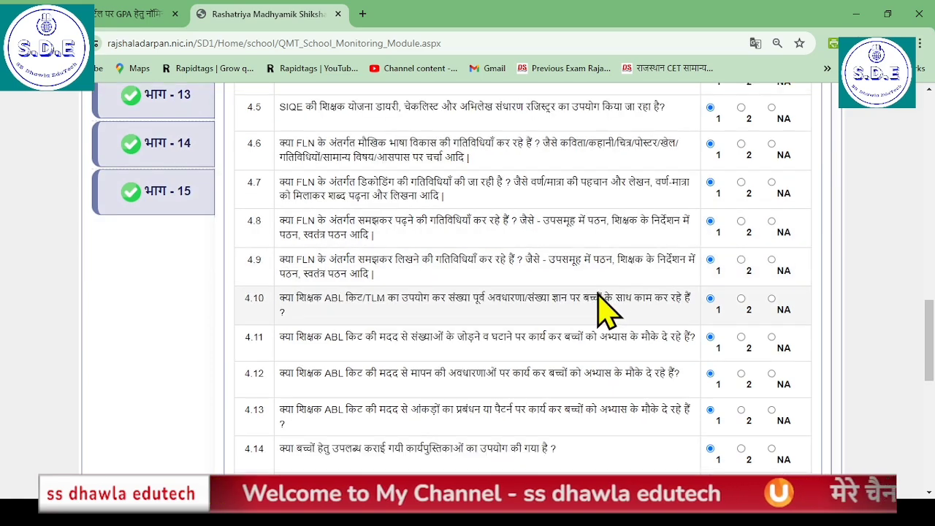
pyautogui.scroll(-3, 701, 367)
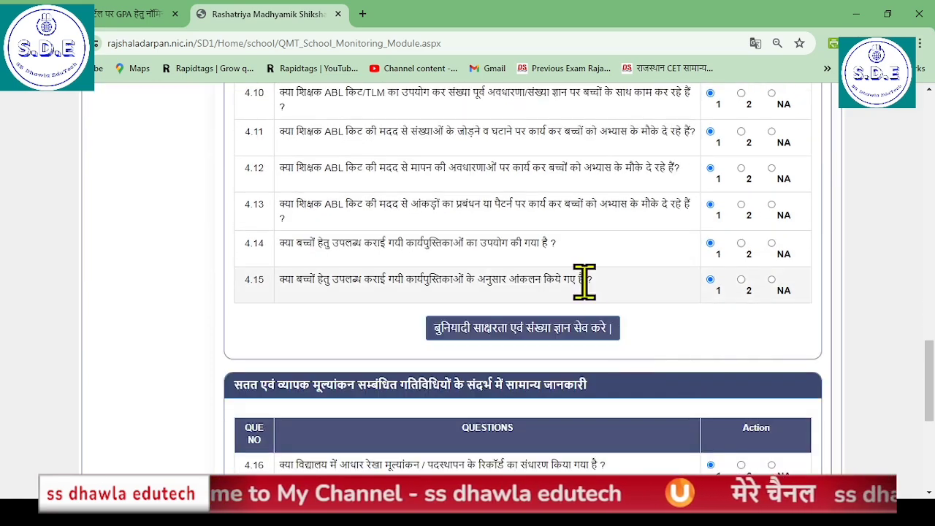
pyautogui.scroll(-5, 577, 292)
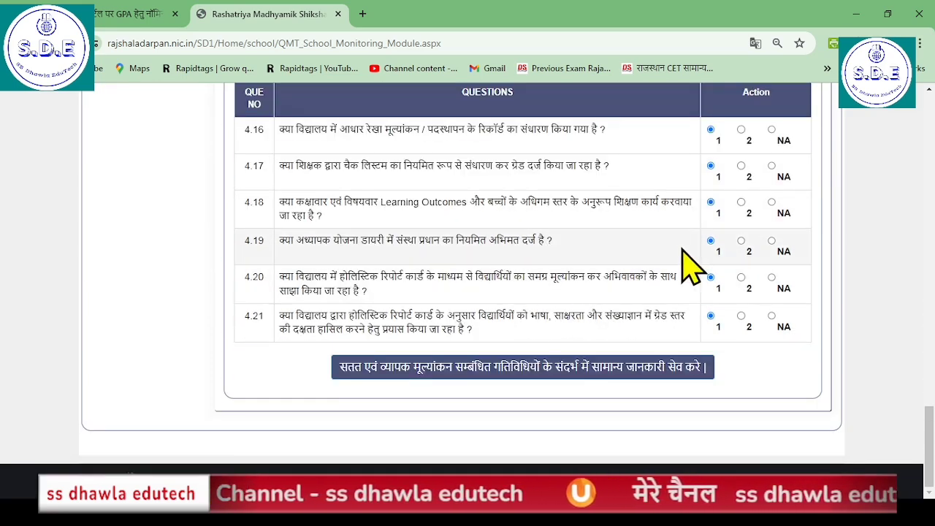
# Open भाग - 5 and review the School Based Assessment table for classes 6 to 8.
pyautogui.scroll(10, 581, 394)
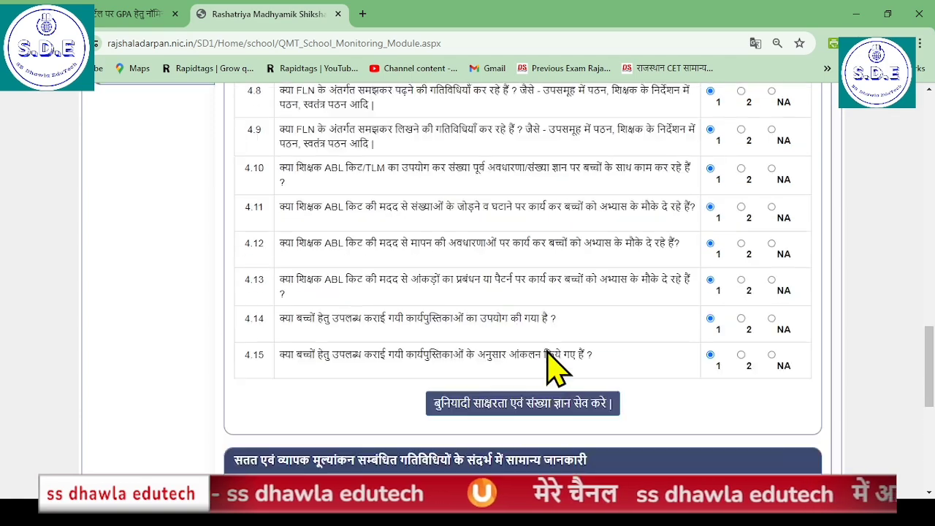
pyautogui.scroll(2, 343, 281)
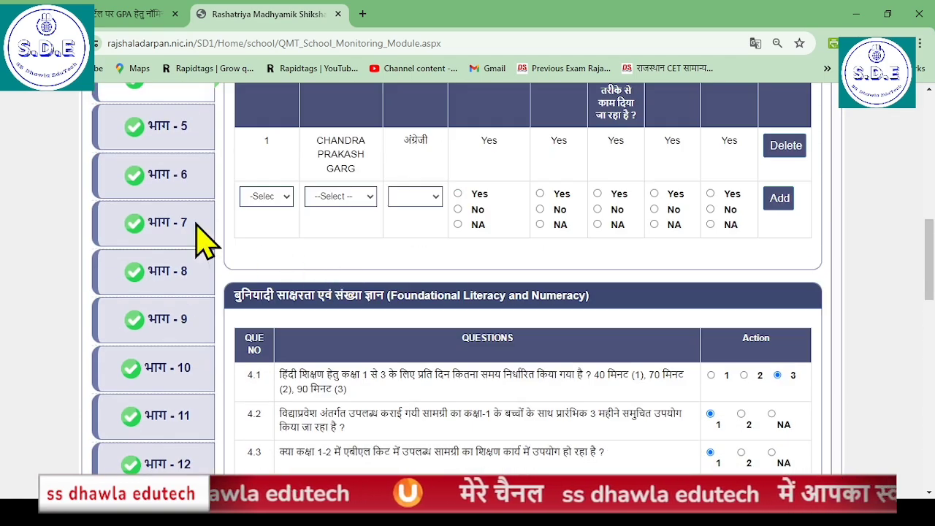
pyautogui.click(144, 145)
pyautogui.scroll(3, 515, 311)
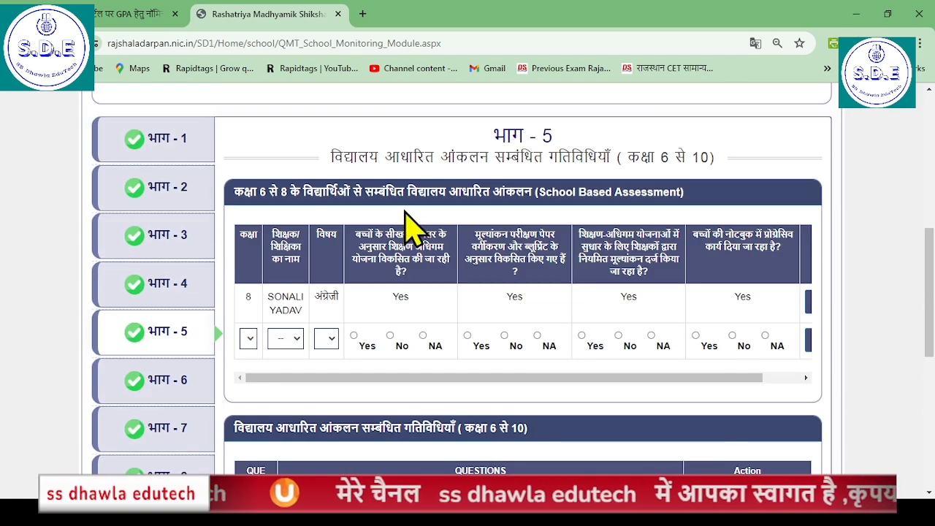
# Open भाग - 6 and review the career guidance and vocational education questions for classes 9 to 12.
pyautogui.click(183, 396)
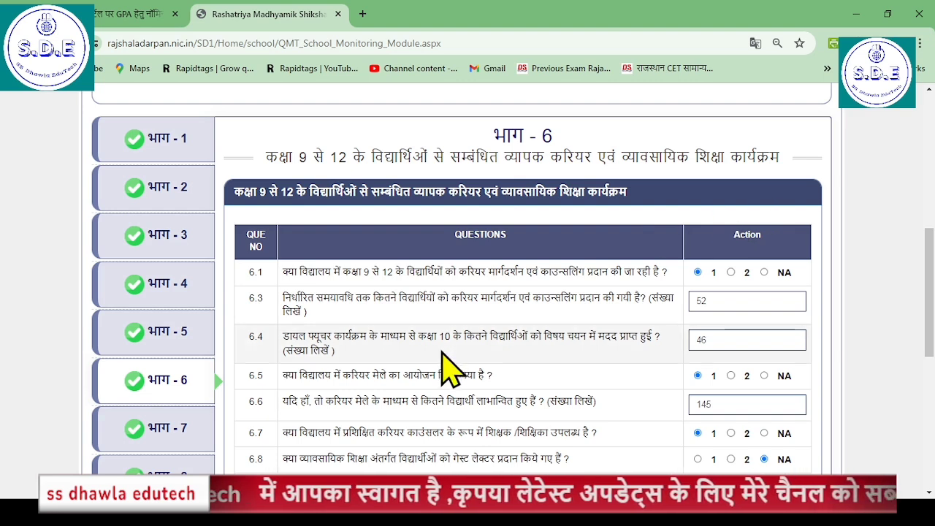
pyautogui.scroll(-1, 447, 380)
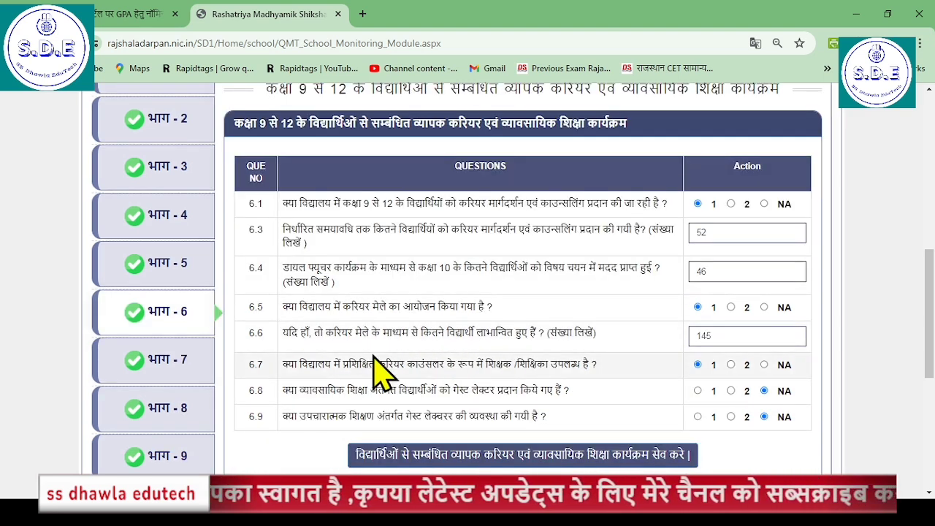
pyautogui.scroll(-1, 541, 321)
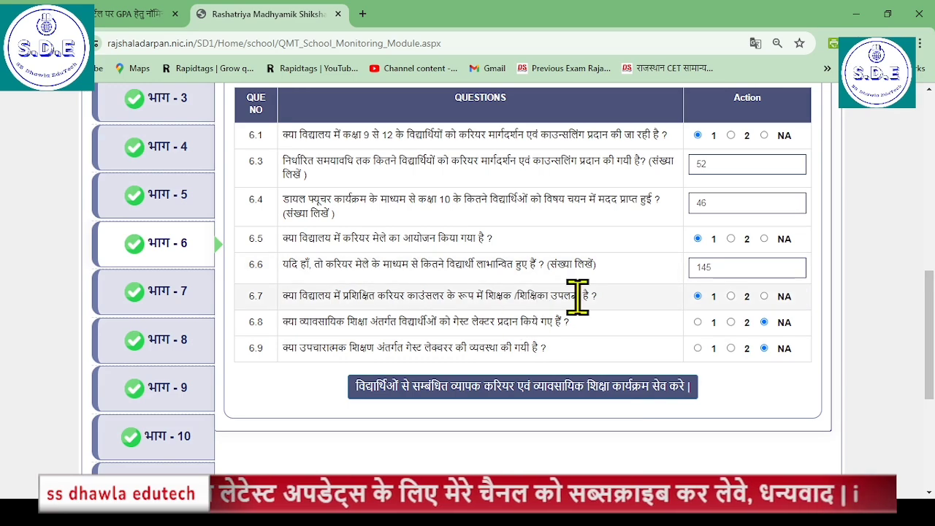
pyautogui.scroll(-4, 569, 298)
pyautogui.scroll(4, 569, 298)
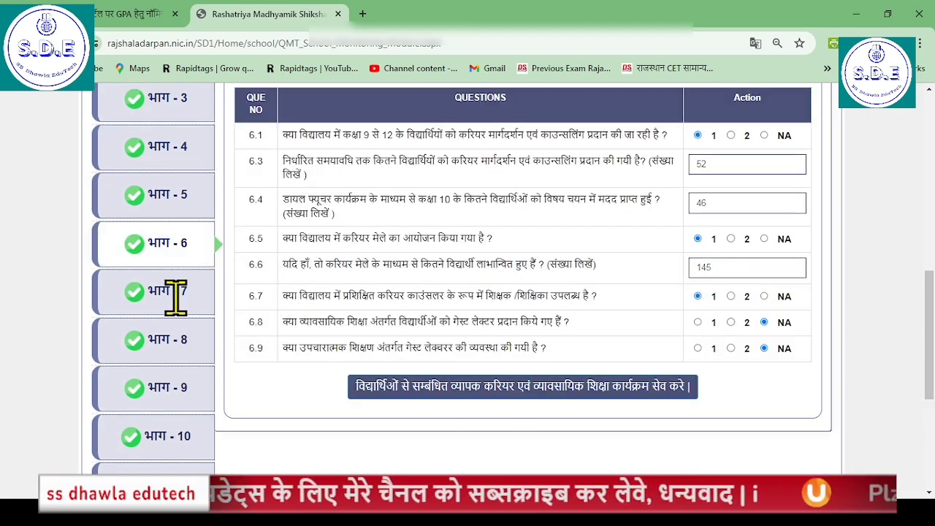
# Open भाग - 7 and review the questions on the school's laboratories (प्रयोगशाला).
pyautogui.click(175, 296)
pyautogui.scroll(2, 511, 309)
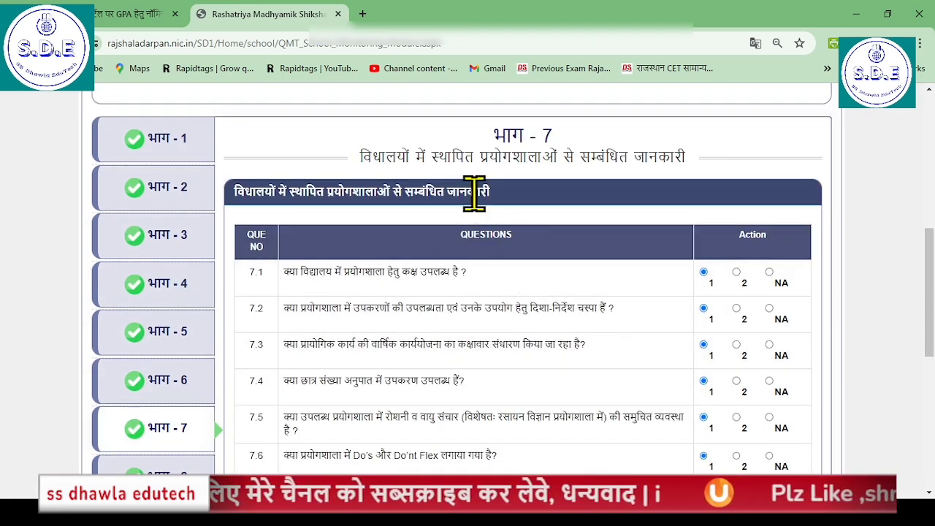
pyautogui.scroll(-1, 683, 329)
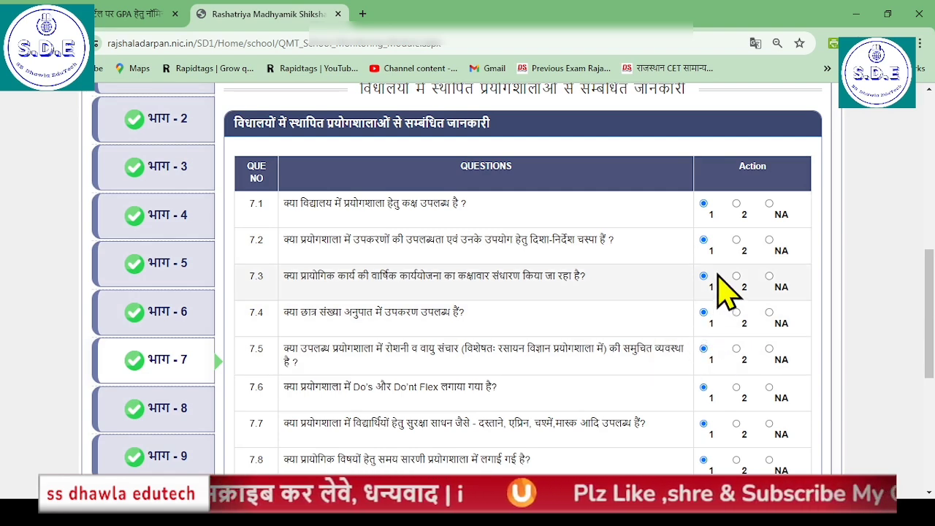
# Open भाग - 8 and review questions 8.1 to 8.12 on ICT availability and use.
pyautogui.click(207, 413)
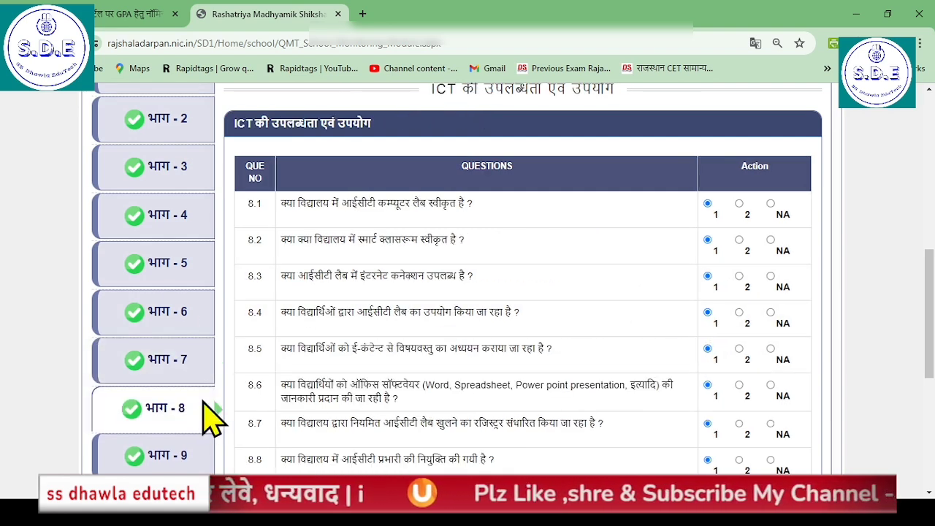
pyautogui.scroll(2, 480, 316)
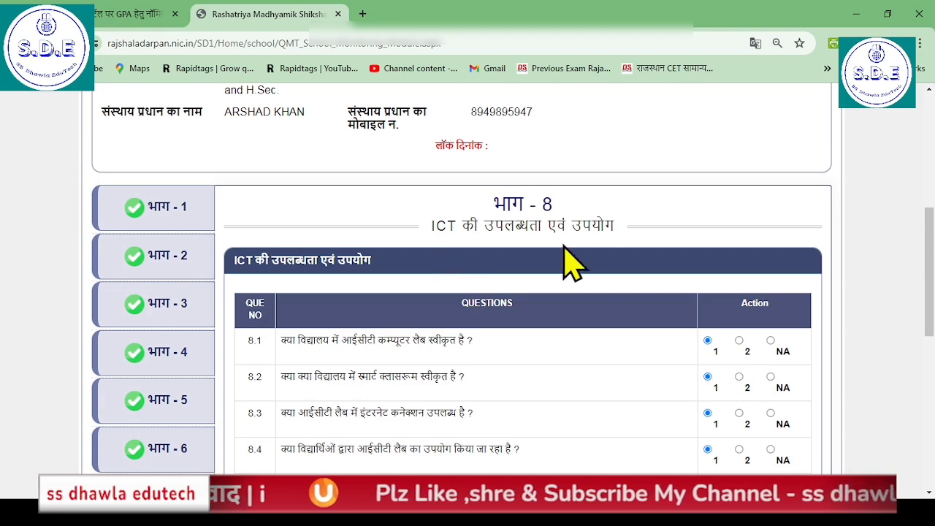
pyautogui.scroll(-1, 564, 247)
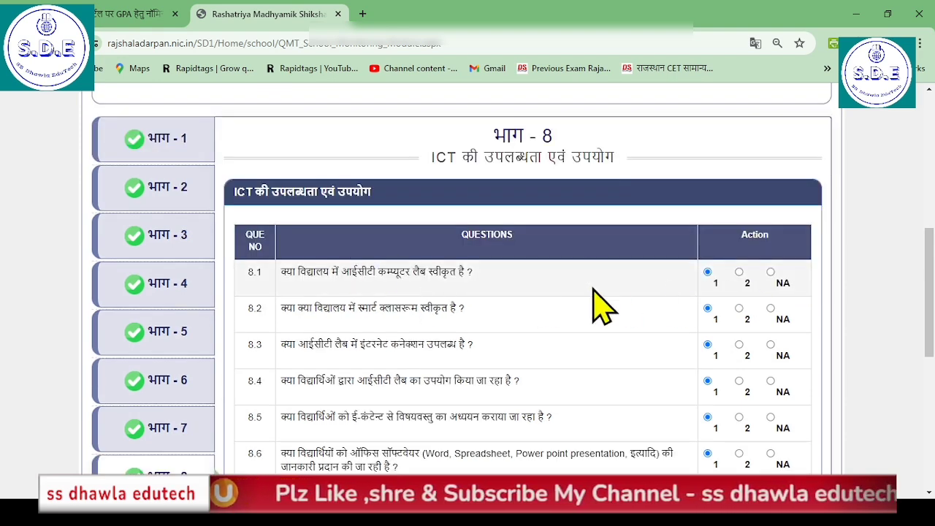
pyautogui.scroll(-2, 386, 313)
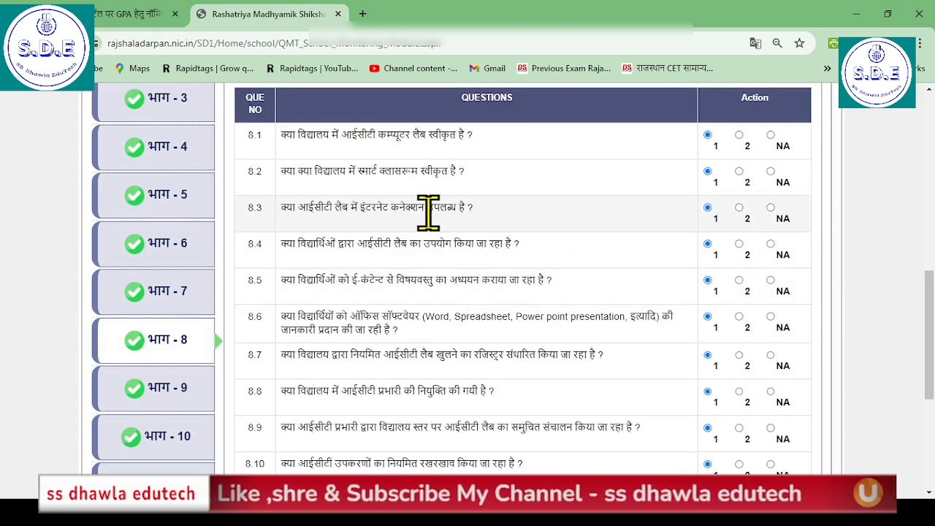
pyautogui.scroll(-1, 436, 240)
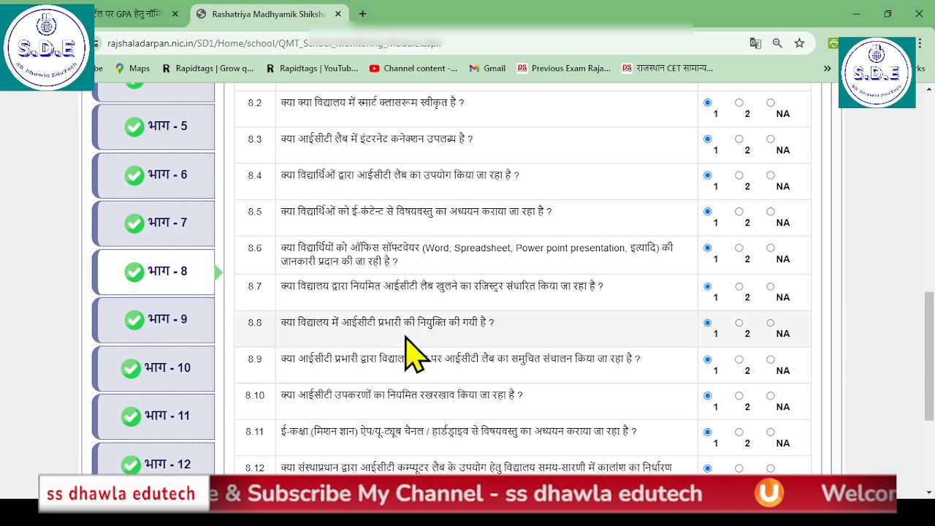
pyautogui.scroll(-1, 584, 394)
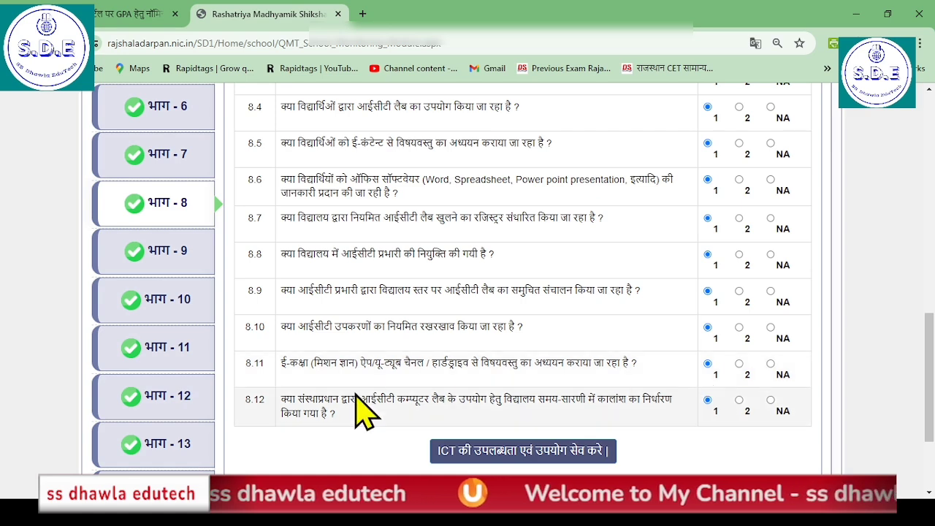
# Open भाग - 9 and review questions 9.1 to 9.9 on library use.
pyautogui.click(146, 269)
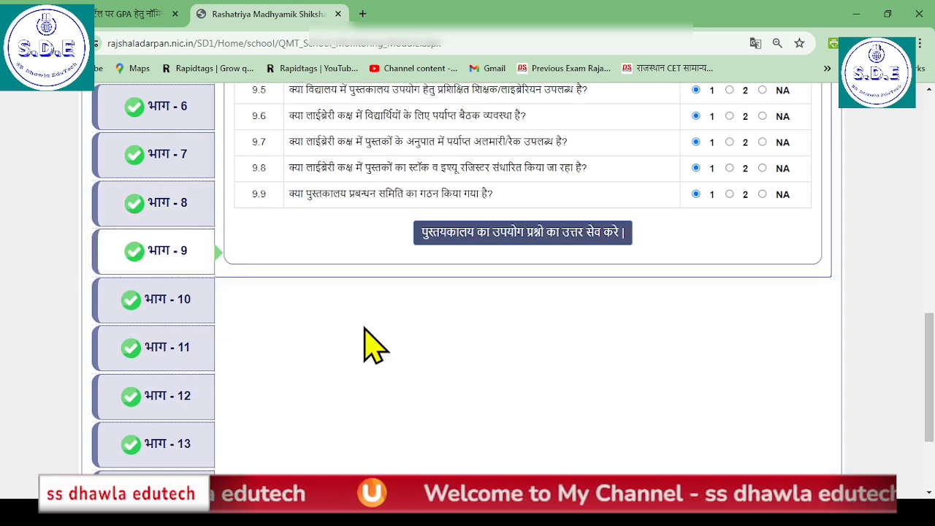
pyautogui.scroll(2, 460, 343)
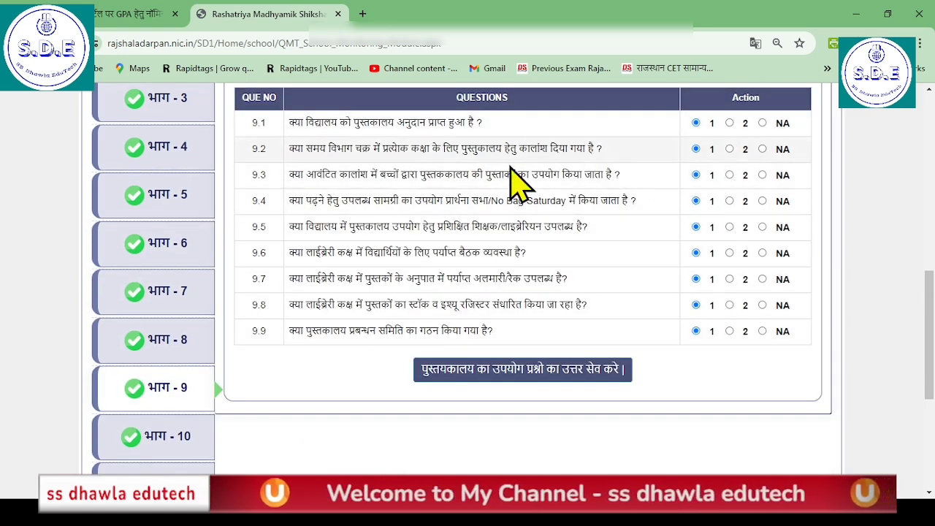
pyautogui.scroll(1, 525, 292)
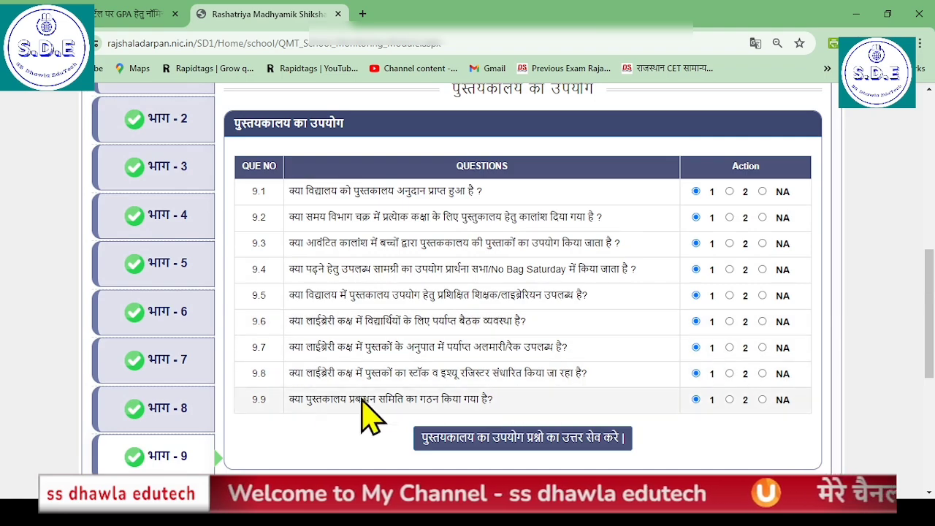
# Open भाग - 10 and review the teacher training (शिक्षक प्रशिक्षण) questions through 10.12.
pyautogui.scroll(-1, 197, 431)
pyautogui.click(177, 431)
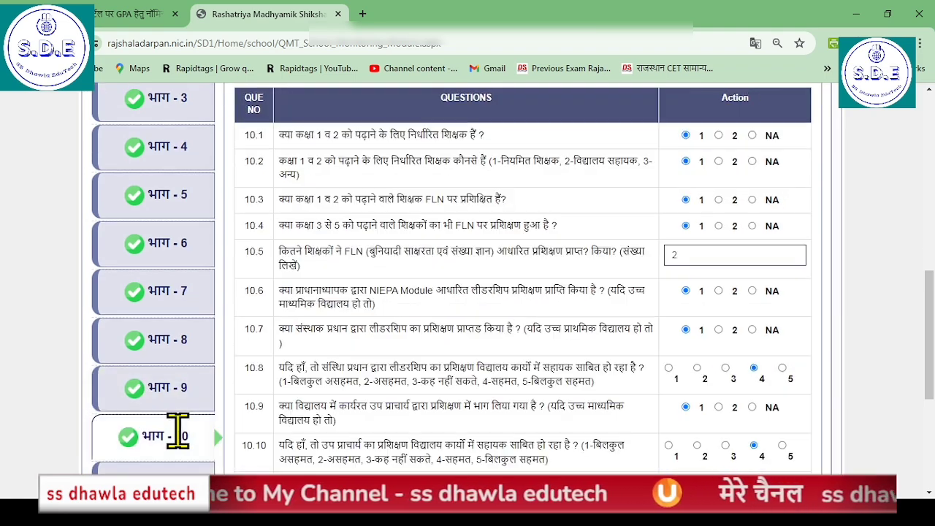
pyautogui.scroll(2, 376, 356)
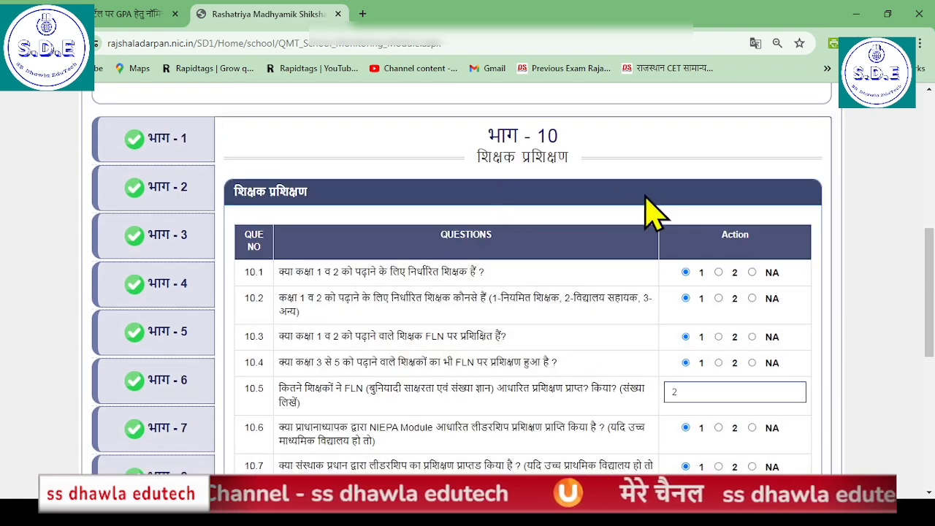
pyautogui.scroll(-5, 573, 256)
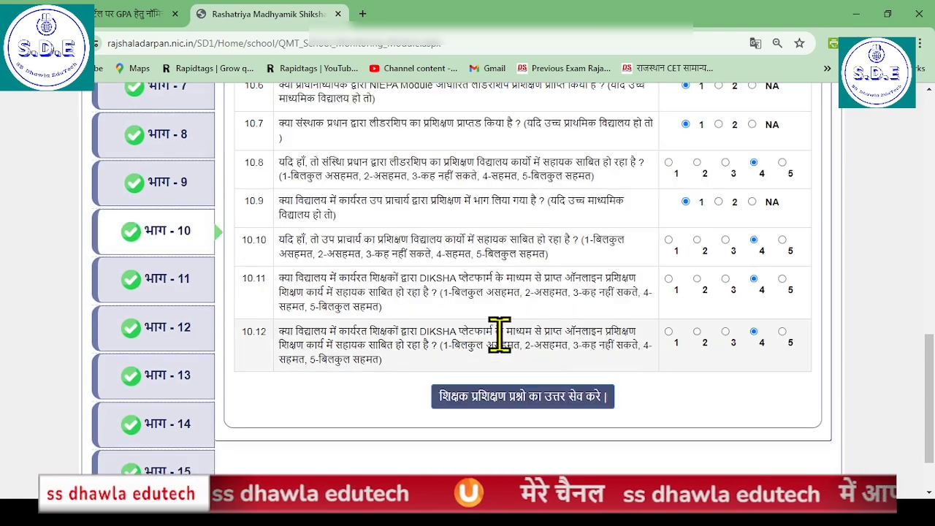
# Open भाग - 11 and review the school health programme (शाला स्वास्थ्य कार्यक्रम) questions.
pyautogui.click(152, 296)
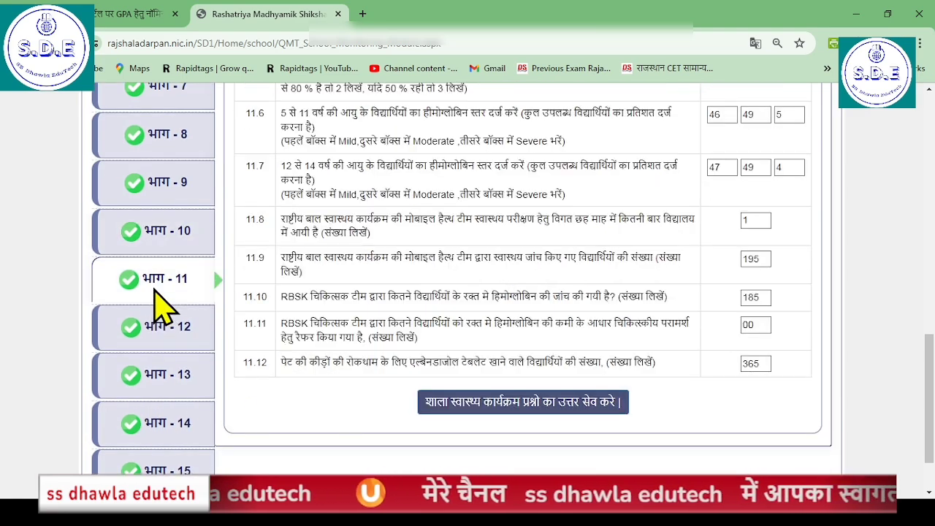
pyautogui.scroll(7, 409, 292)
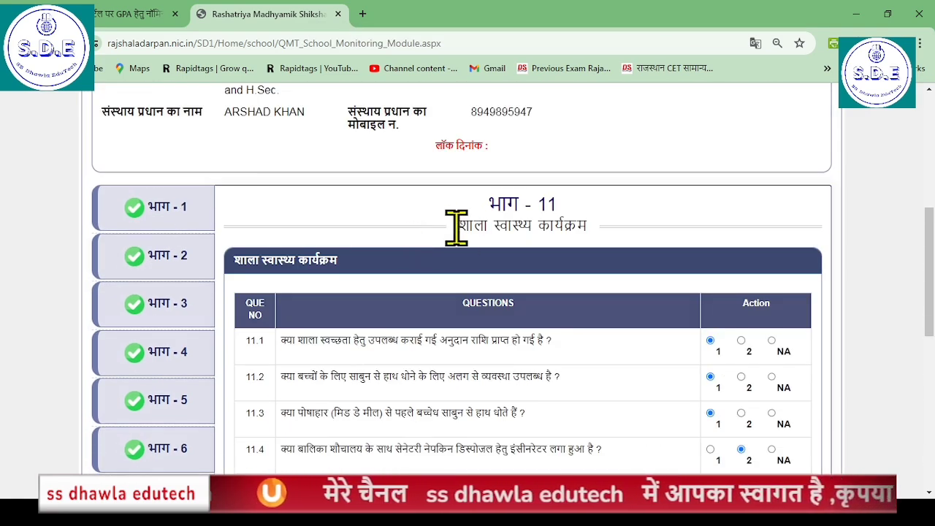
# Open भाग - 12 and review the Body Mass Index table for boys and girls by age group.
pyautogui.scroll(-6, 574, 229)
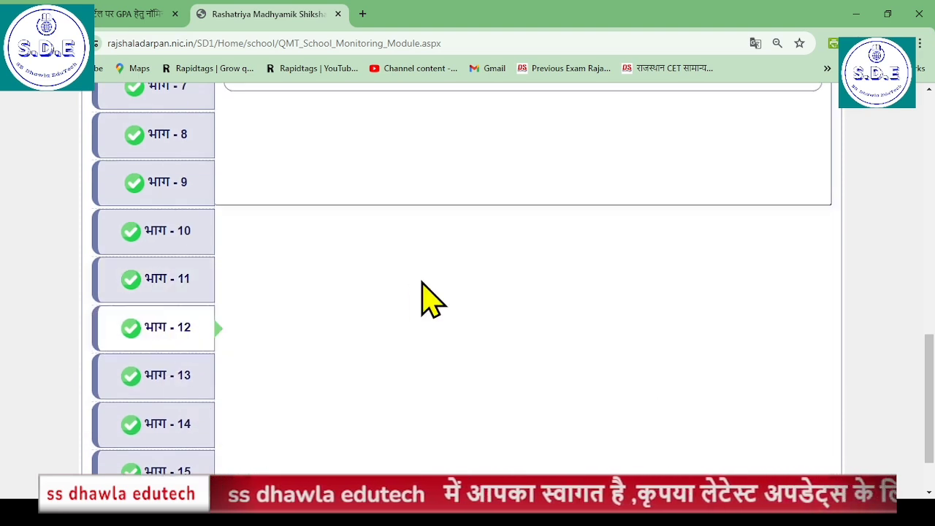
pyautogui.scroll(3, 432, 297)
pyautogui.scroll(1, 513, 232)
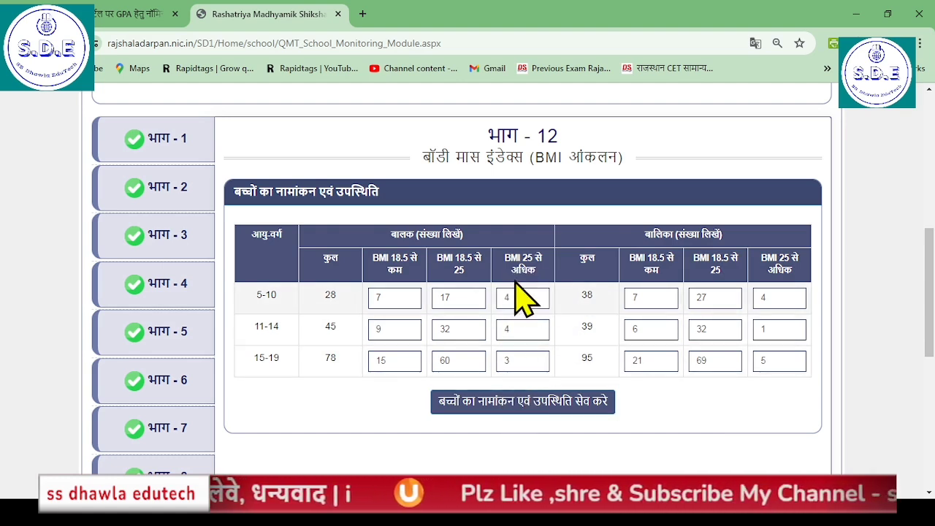
# Open भाग - 13 and review the school management committee (SMC/SDMC) questions.
pyautogui.scroll(-6, 271, 338)
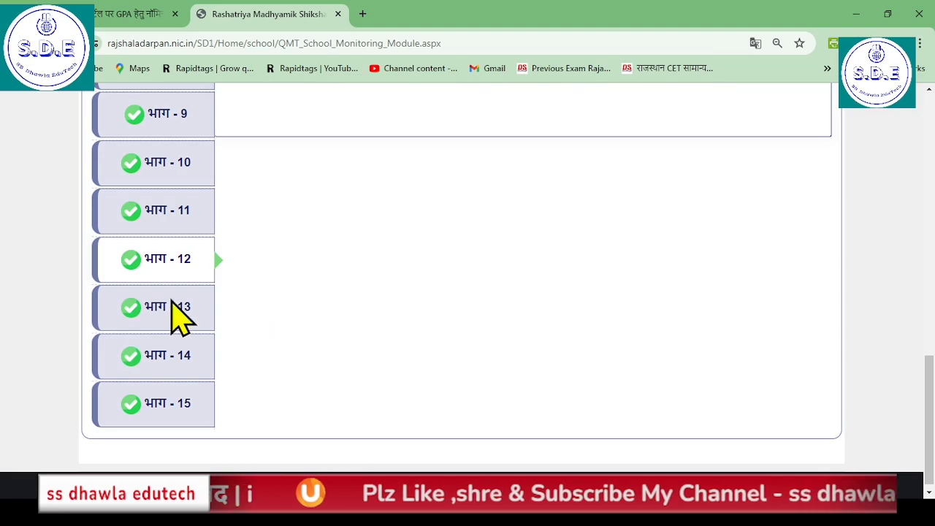
pyautogui.click(174, 303)
pyautogui.scroll(4, 504, 222)
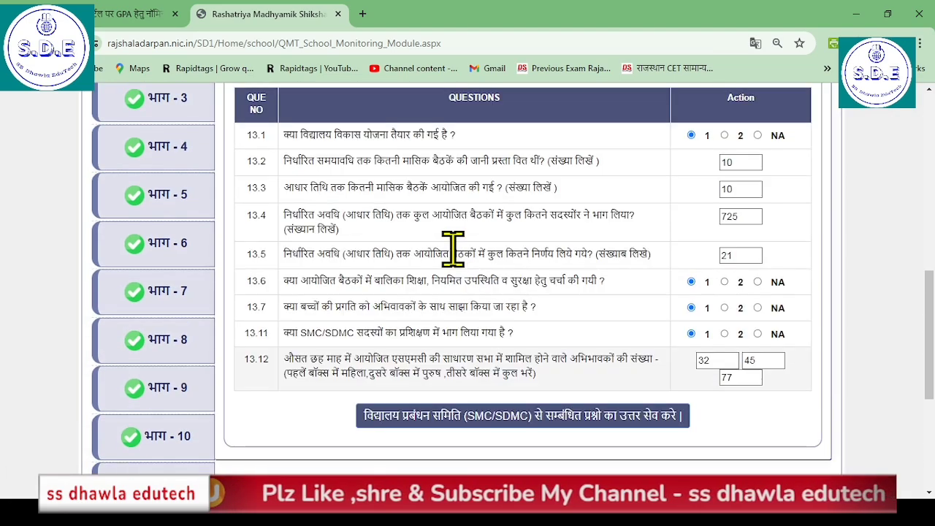
pyautogui.scroll(4, 528, 286)
pyautogui.scroll(-6, 515, 307)
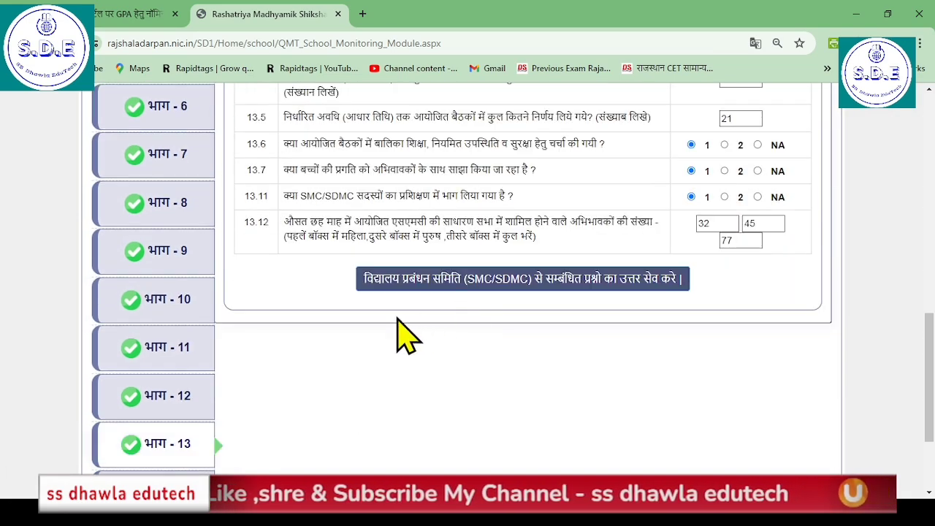
# Open भाग - 14 and review the consolidated school evaluation (विद्यालय का समेकित मूल्यांकन) questions 14.1 to 14.15 and their A, B, C grades.
pyautogui.scroll(-2, 397, 319)
pyautogui.click(174, 349)
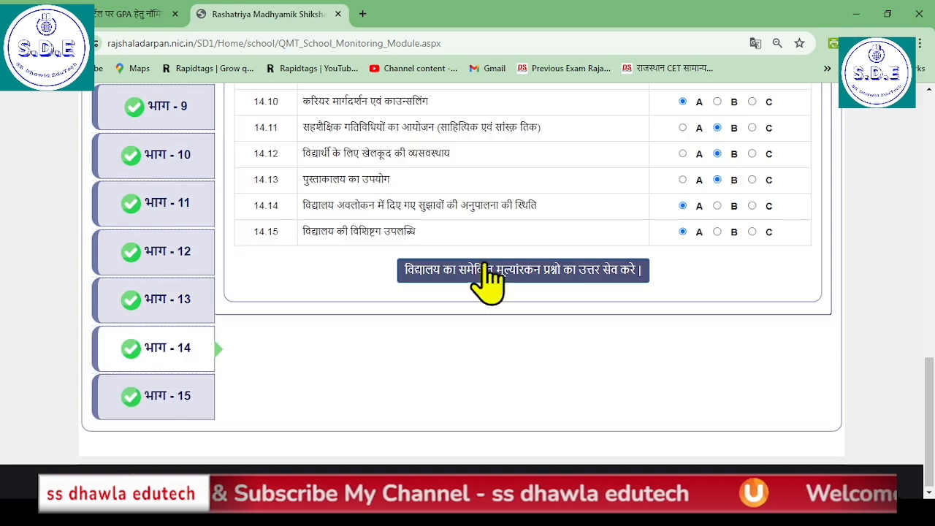
pyautogui.scroll(6, 548, 267)
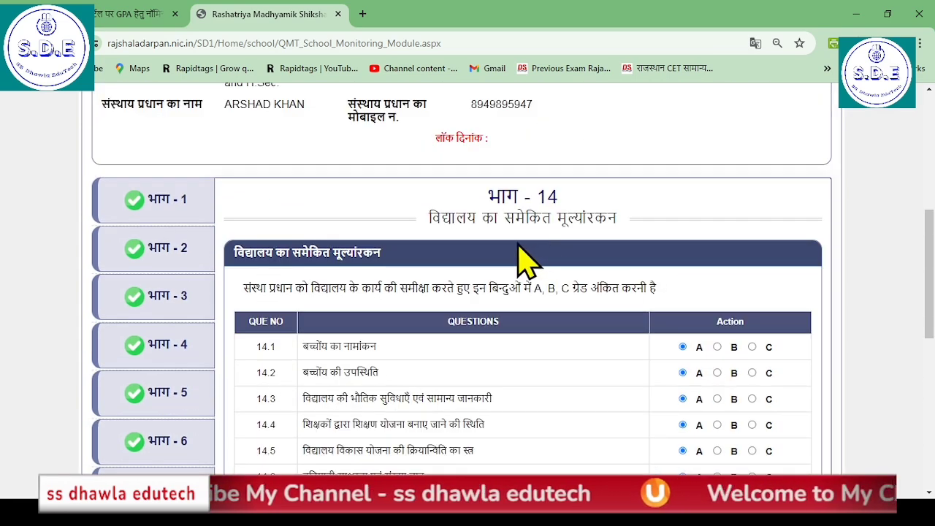
pyautogui.scroll(-1, 512, 227)
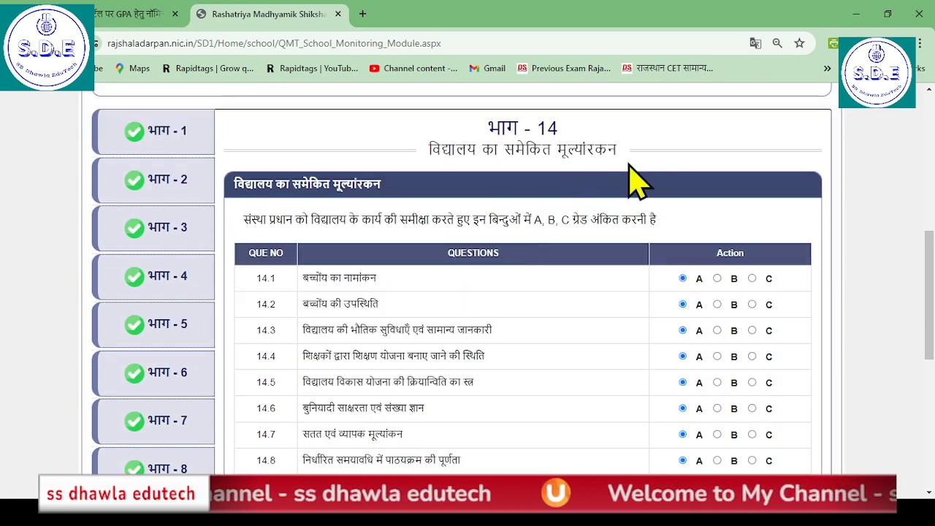
pyautogui.scroll(-1, 584, 228)
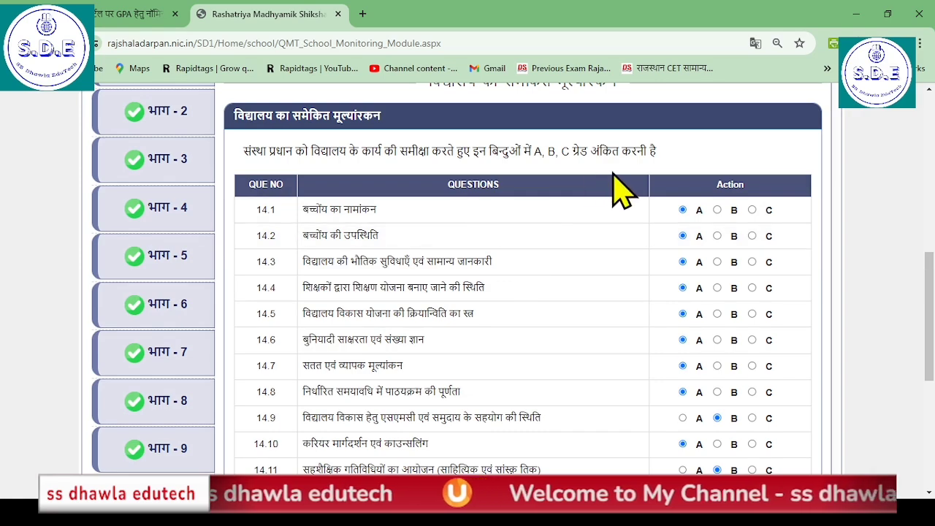
pyautogui.scroll(-2, 650, 234)
pyautogui.scroll(-3, 314, 386)
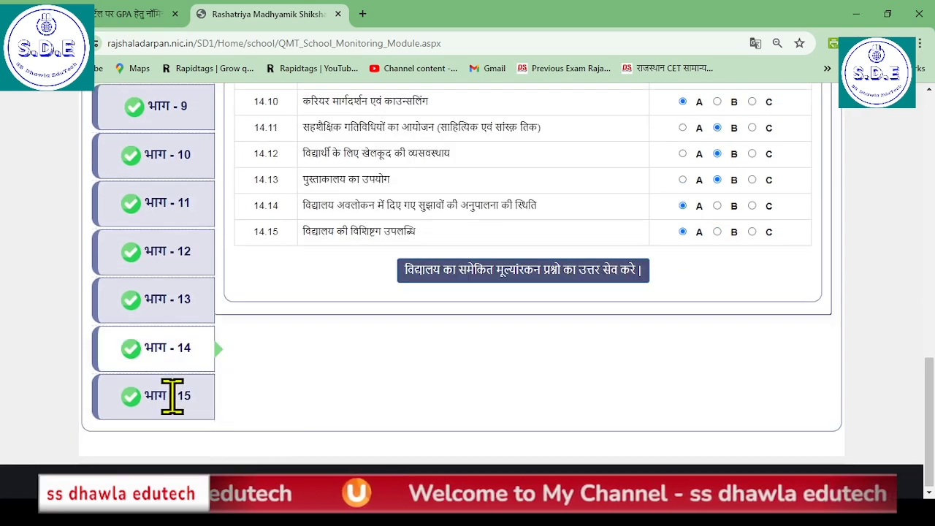
# Open भाग - 15 and review questions 15.1 to 15.10 on what the school needs for further improvement.
pyautogui.click(173, 395)
pyautogui.scroll(4, 621, 271)
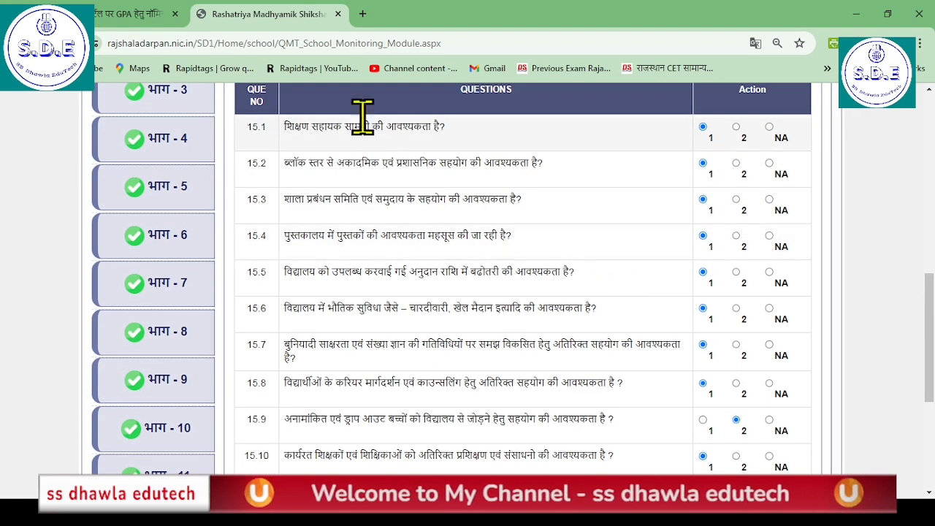
pyautogui.scroll(2, 438, 153)
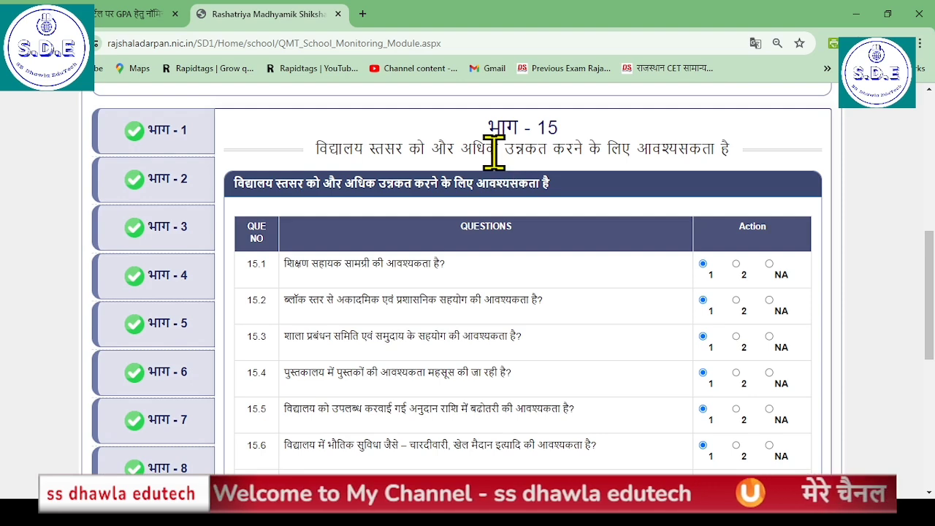
pyautogui.scroll(-1, 540, 182)
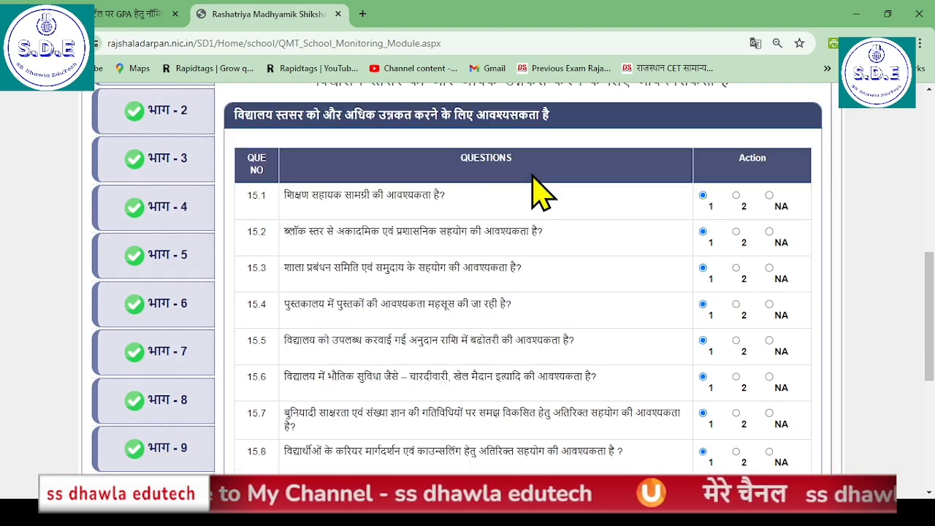
pyautogui.scroll(-1, 504, 292)
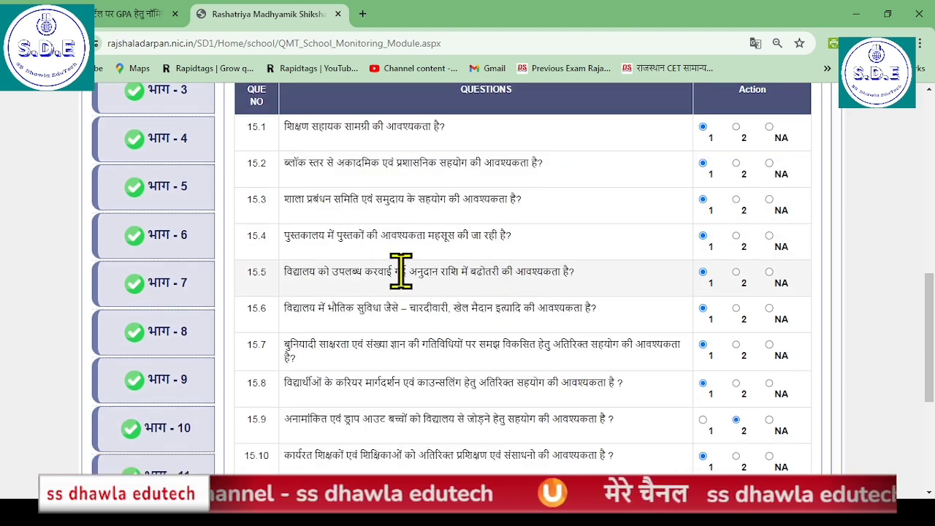
pyautogui.scroll(-2, 400, 272)
pyautogui.scroll(-1, 323, 409)
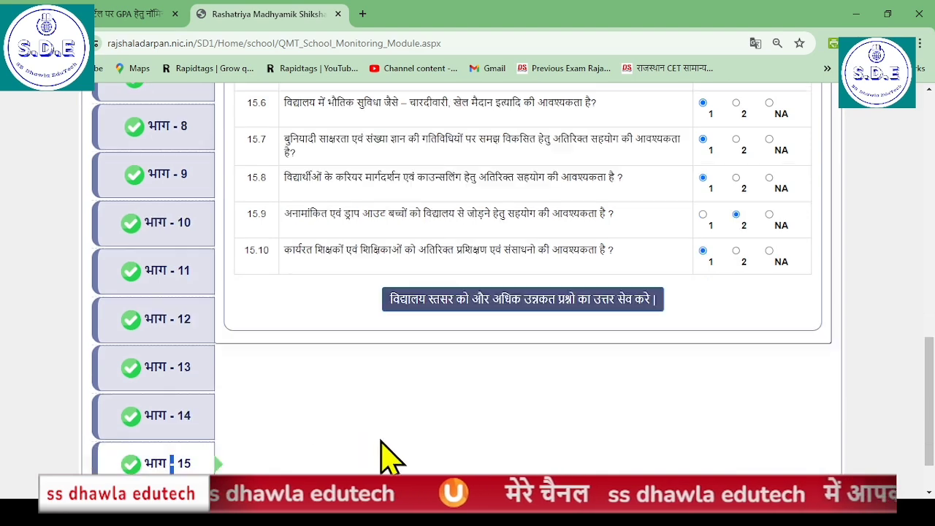
pyautogui.scroll(-1, 386, 456)
pyautogui.scroll(1, 464, 289)
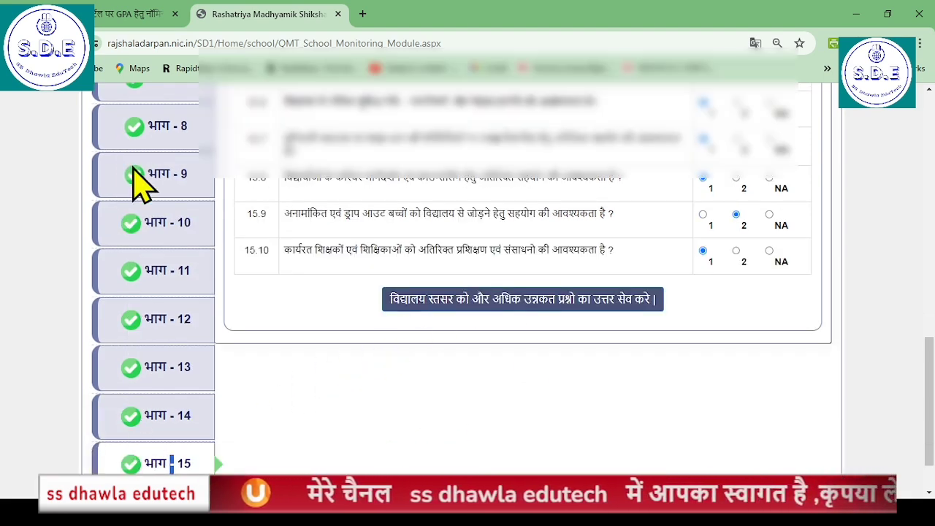
# Check the form's heading and look through the list of विद्यालय modules available under the school role.
pyautogui.scroll(10, 150, 455)
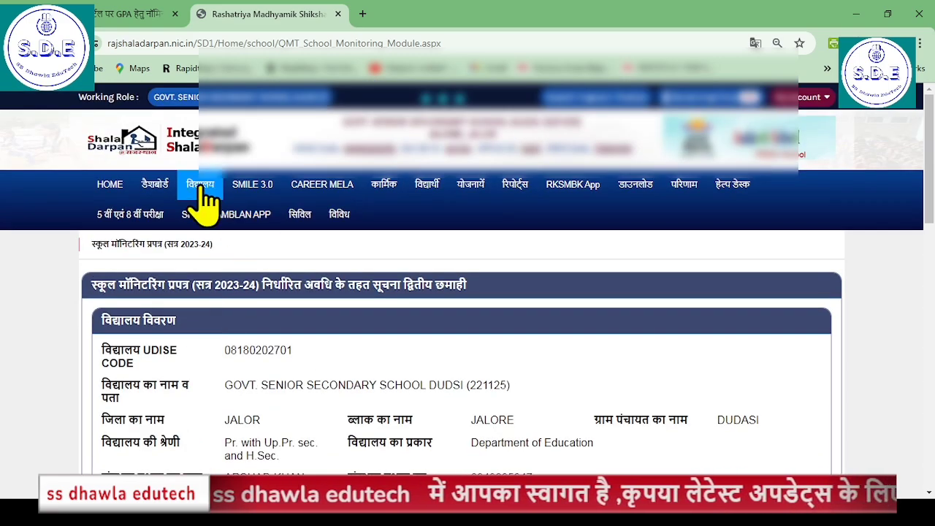
pyautogui.scroll(-5, 467, 234)
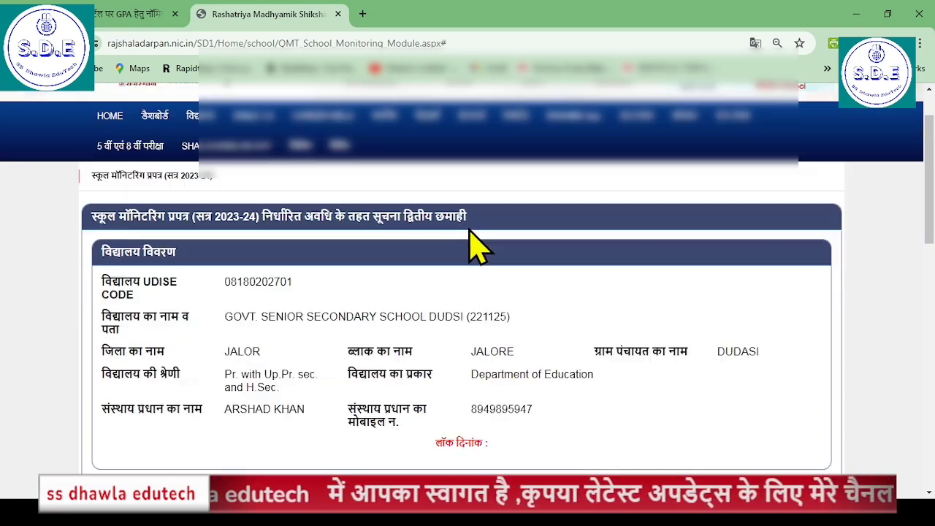
pyautogui.scroll(5, 274, 153)
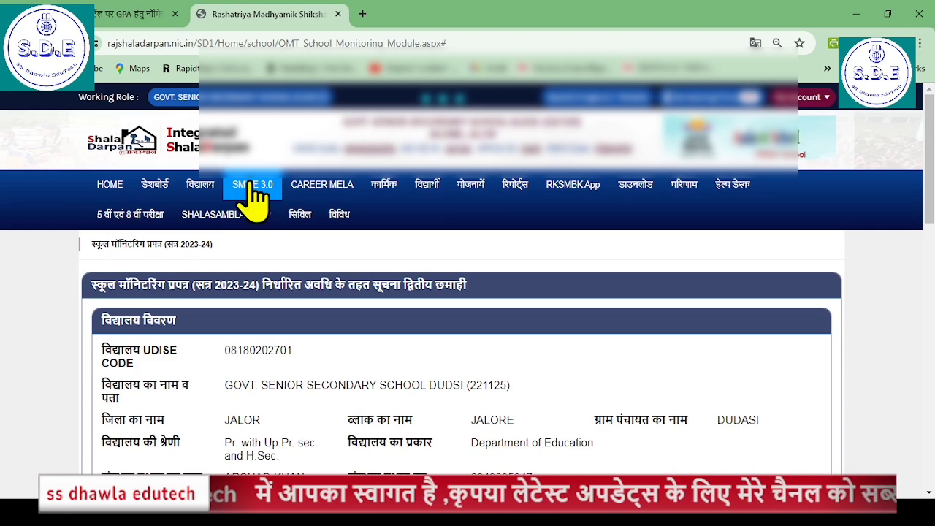
pyautogui.click(199, 184)
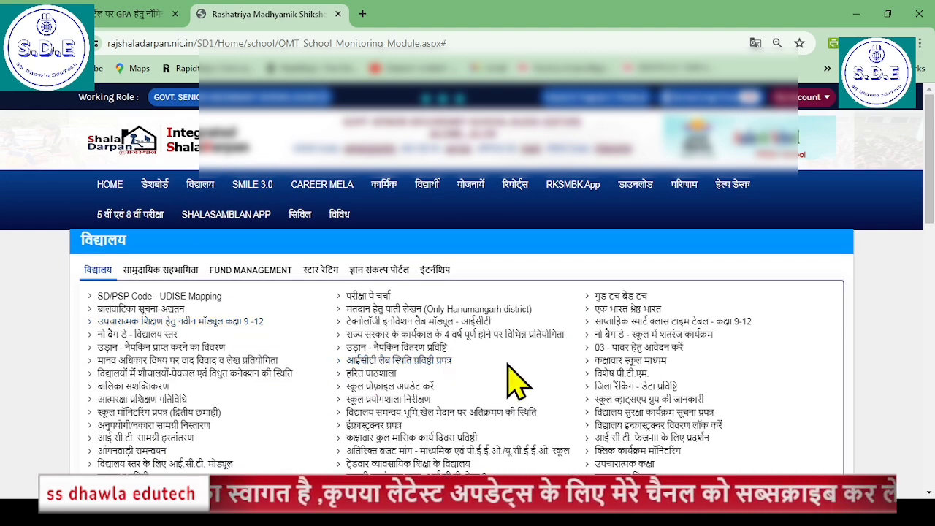
pyautogui.scroll(-1, 577, 362)
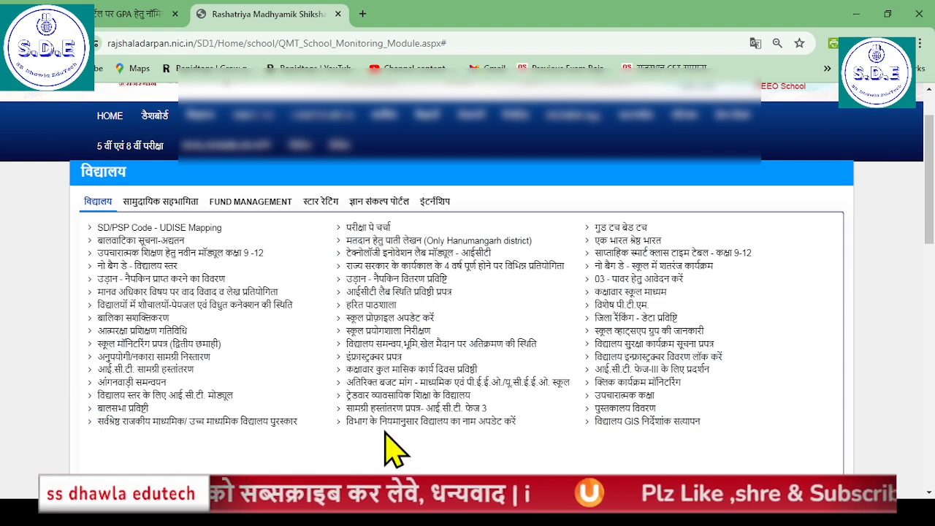
# Switch the working role to PEEO and open the school list under स्कूल मॉनिटरिंग प्रपत्र (सत्र 2023-24 द्वितीय छमाही) लॉक और आलोकन.
pyautogui.scroll(1, 383, 433)
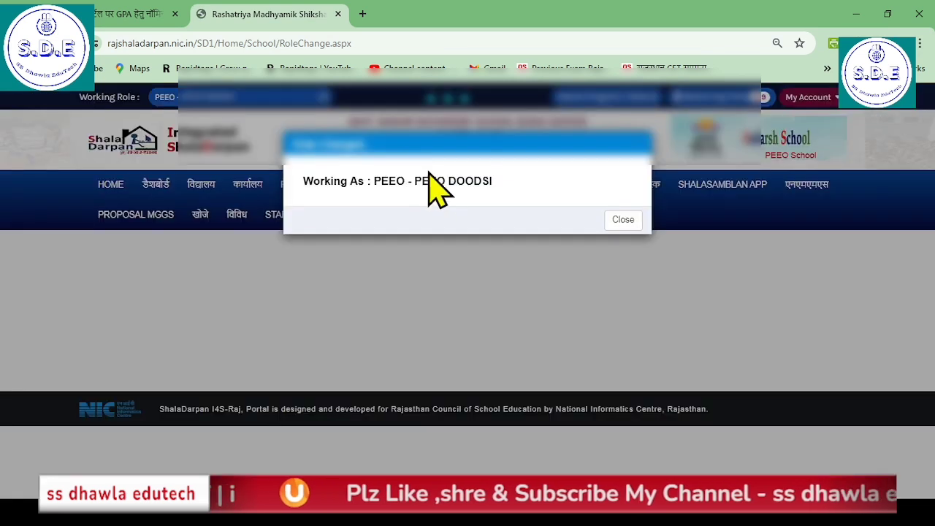
pyautogui.click(619, 220)
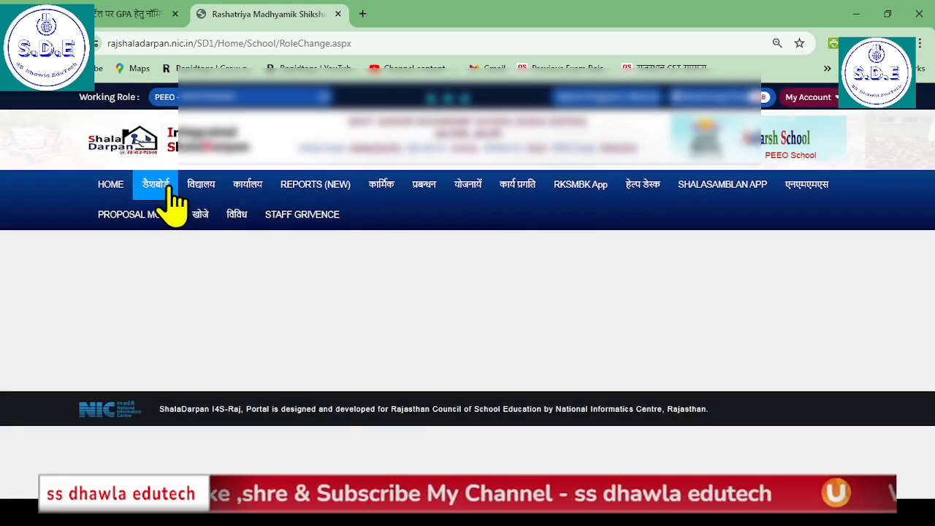
pyautogui.click(209, 188)
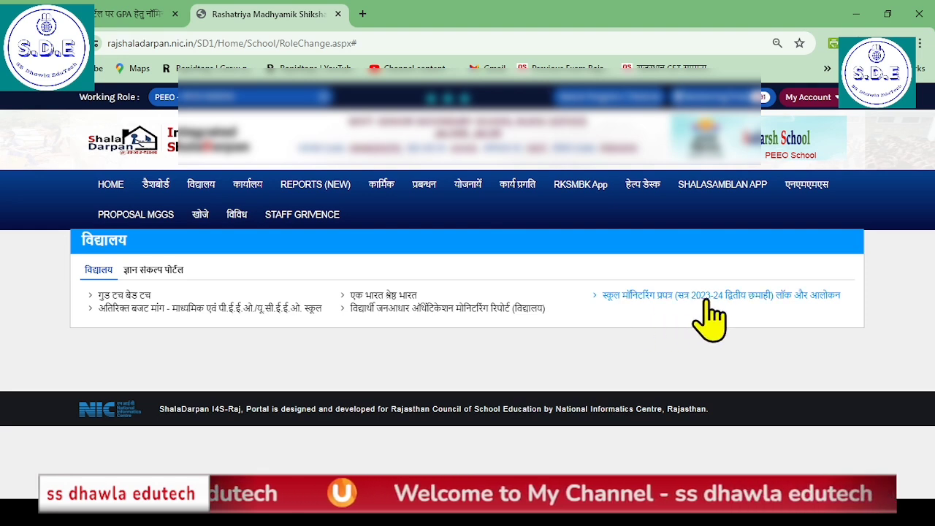
pyautogui.click(760, 297)
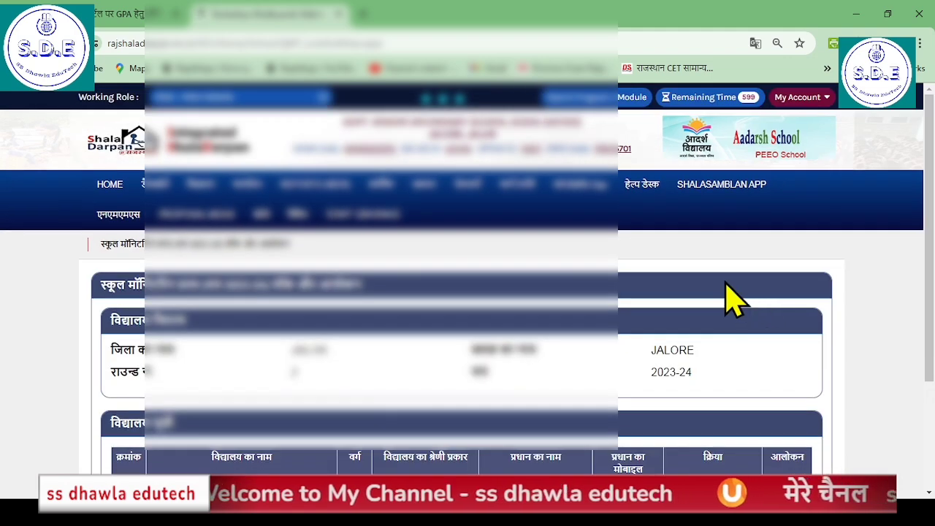
pyautogui.scroll(-2, 730, 296)
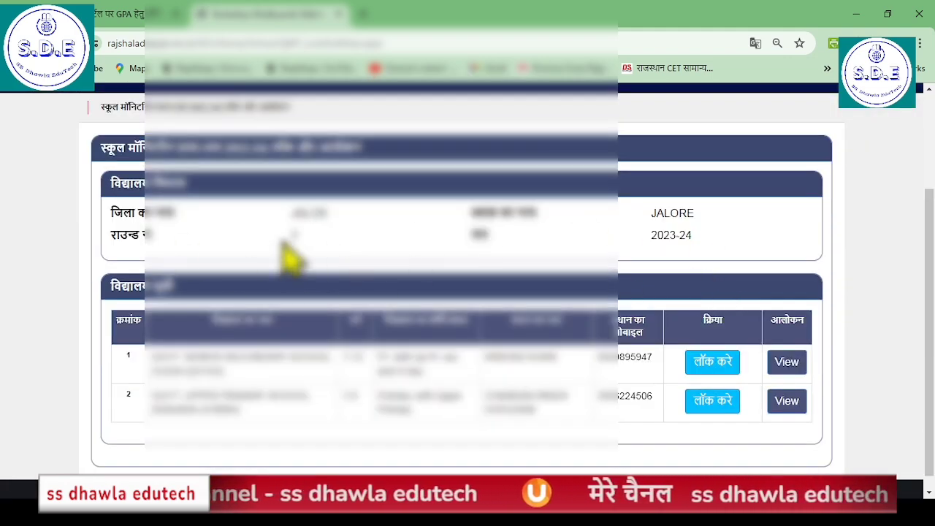
pyautogui.scroll(-1, 672, 270)
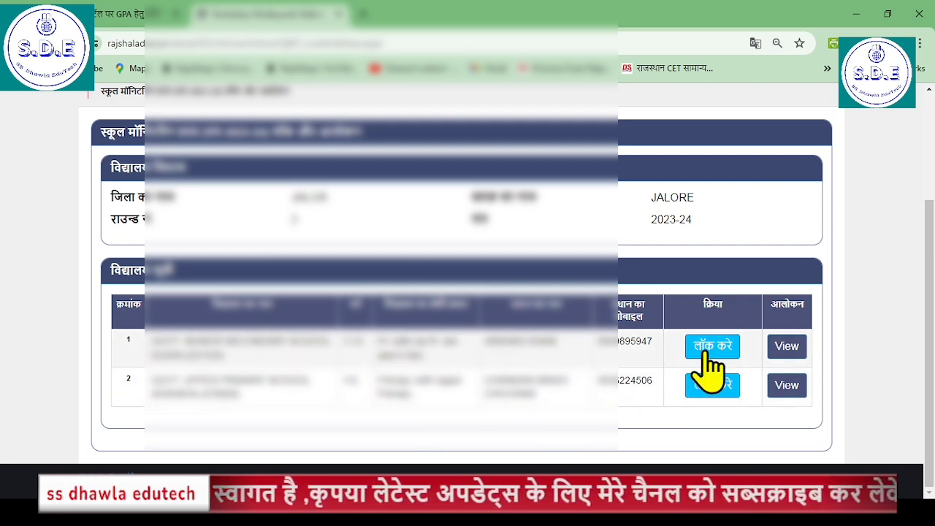
# View the first school's completed monitoring form and review the general information (सामान्य जानकारी) answers in भाग - 1.
pyautogui.click(796, 355)
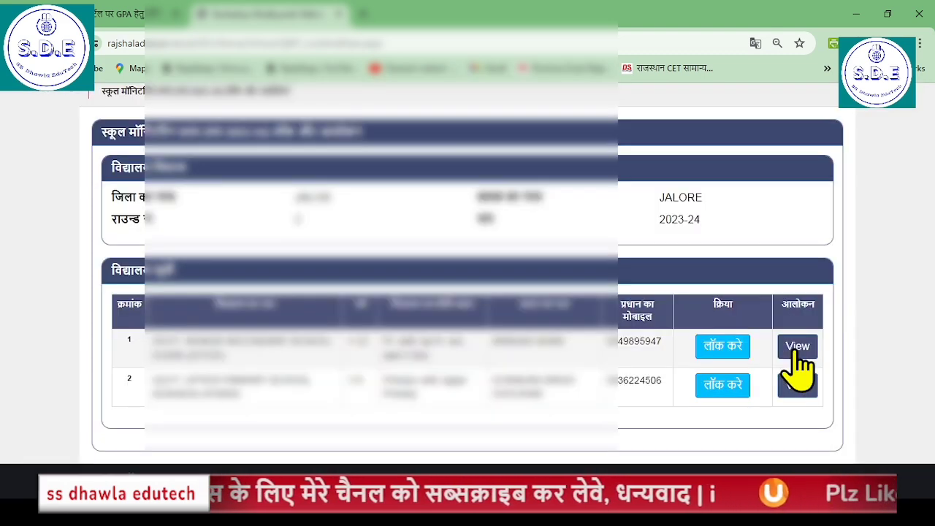
pyautogui.scroll(-1, 392, 204)
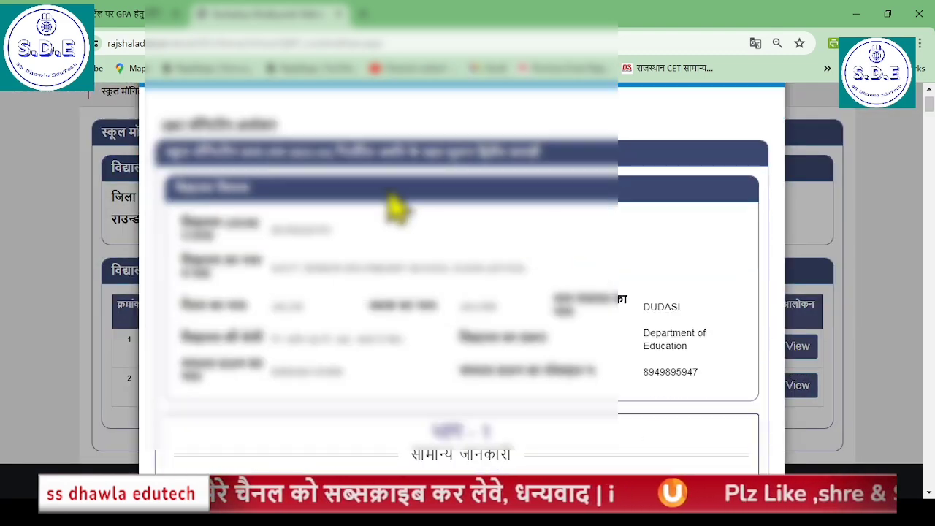
pyautogui.scroll(-1, 300, 188)
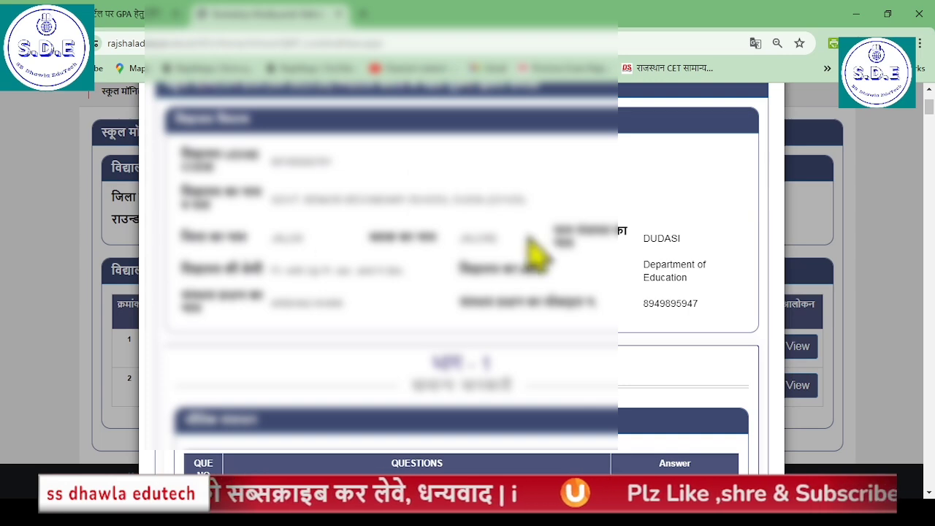
pyautogui.scroll(-3, 538, 250)
pyautogui.scroll(-2, 547, 246)
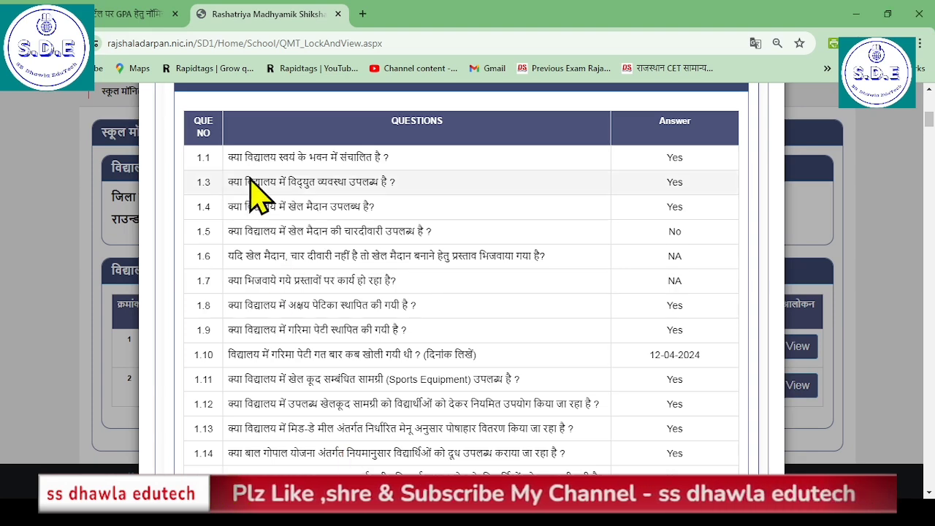
pyautogui.scroll(-5, 317, 236)
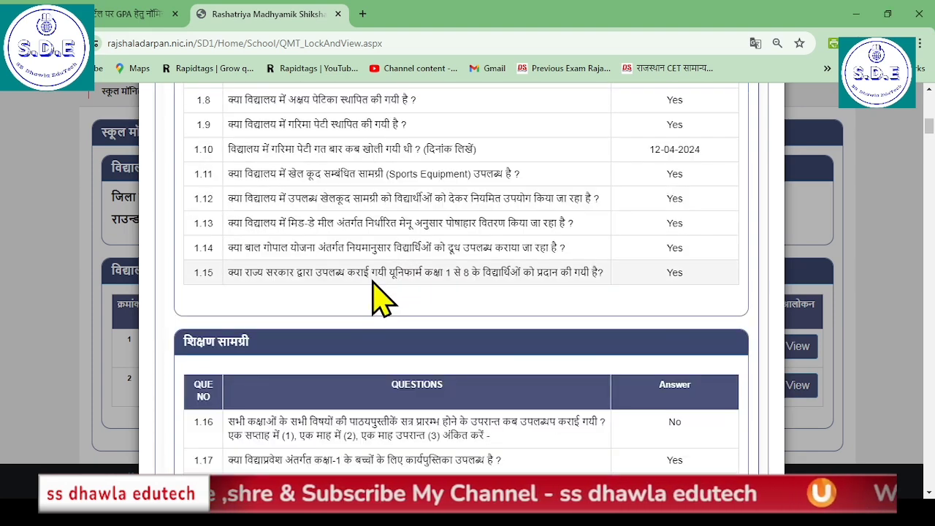
pyautogui.scroll(-10, 374, 299)
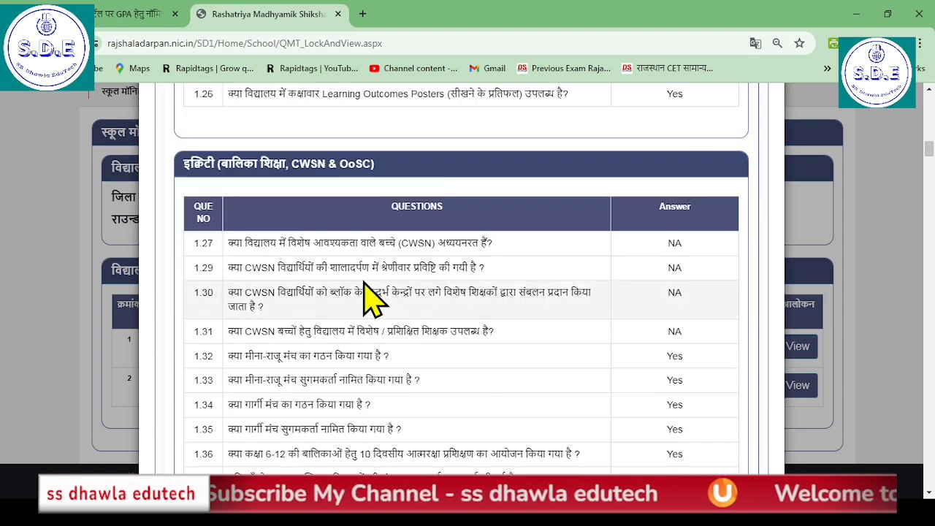
pyautogui.scroll(-10, 369, 295)
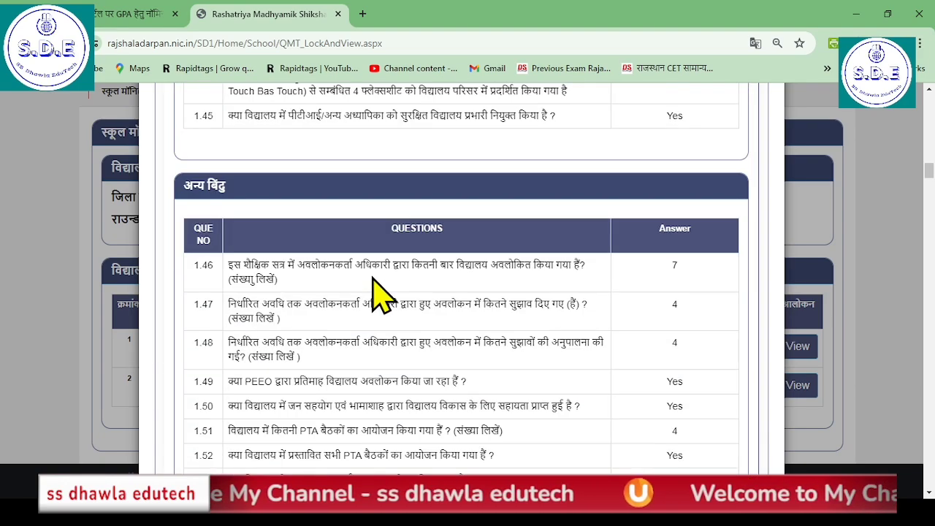
pyautogui.scroll(-3, 384, 294)
# Review the form's remaining भाग - 1 answers, then enrolment and attendance, exam results, ECCE answers and भाग - 4 on classes 1 to 5.
pyautogui.scroll(-8, 402, 215)
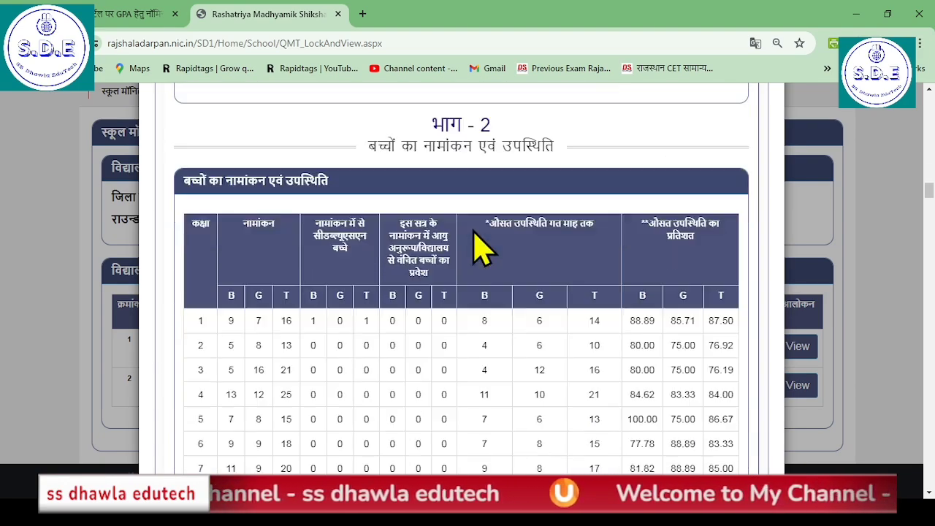
pyautogui.scroll(-10, 453, 254)
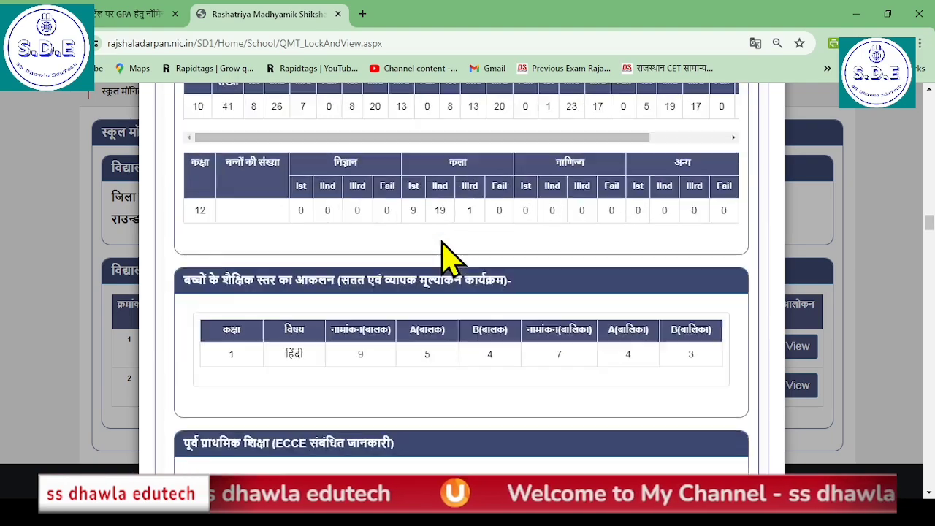
pyautogui.scroll(-1, 402, 249)
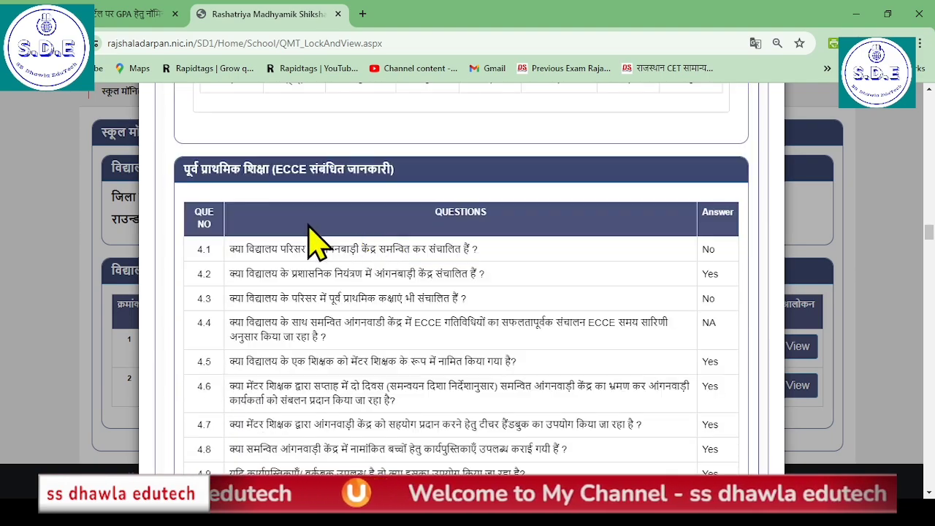
pyautogui.scroll(-12, 442, 179)
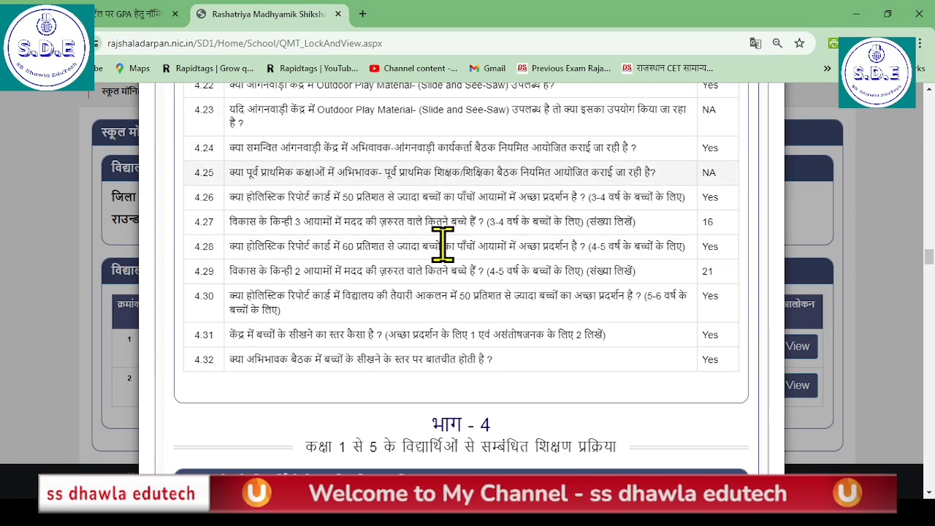
pyautogui.scroll(-2, 445, 259)
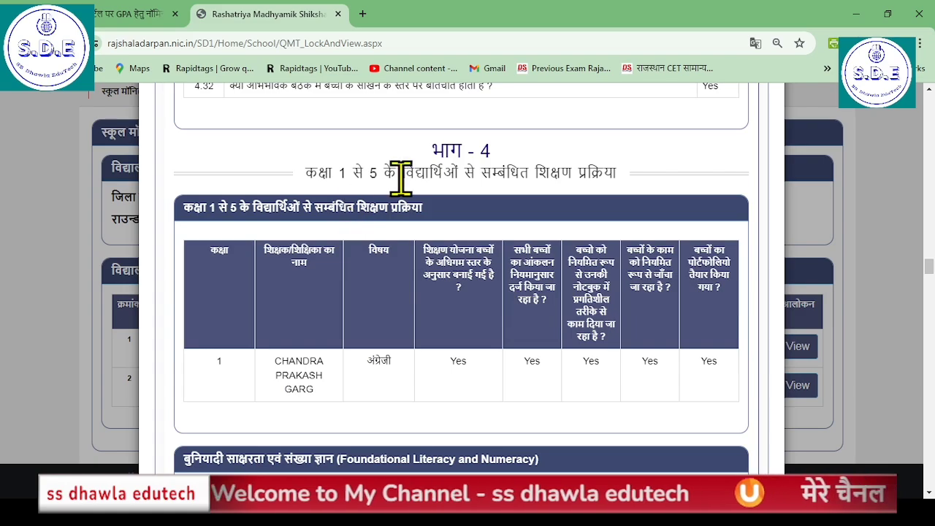
pyautogui.scroll(-3, 509, 200)
pyautogui.scroll(-6, 340, 202)
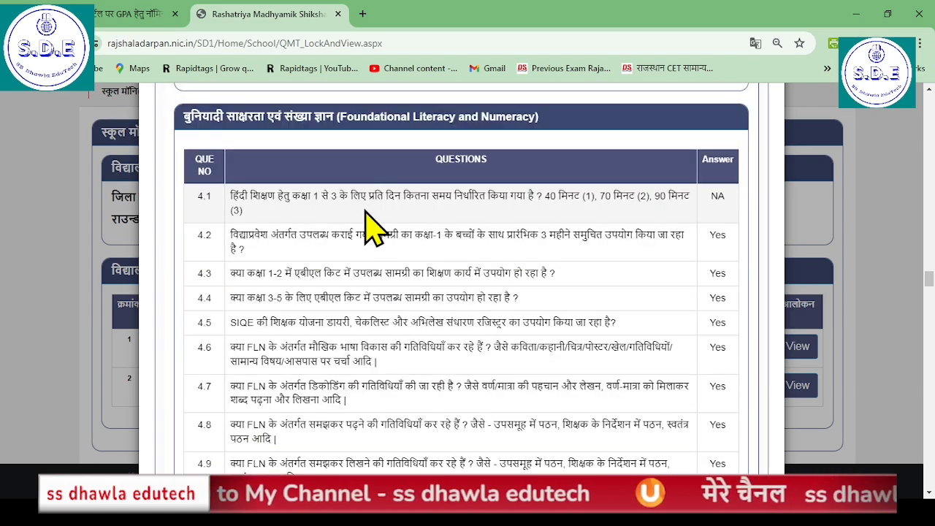
# Review the first school's answers from भाग - 5 on school-based assessment through the last part, and close the form view.
pyautogui.scroll(-10, 358, 263)
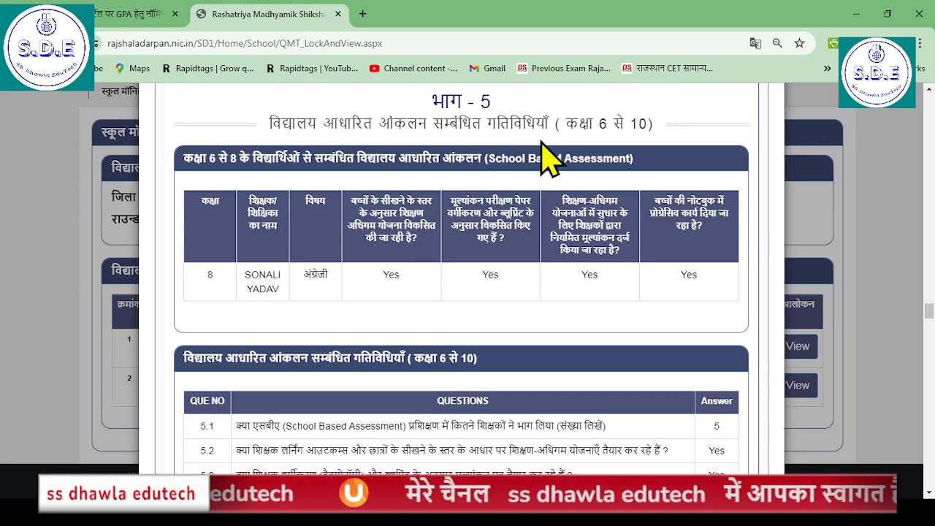
pyautogui.scroll(-10, 453, 246)
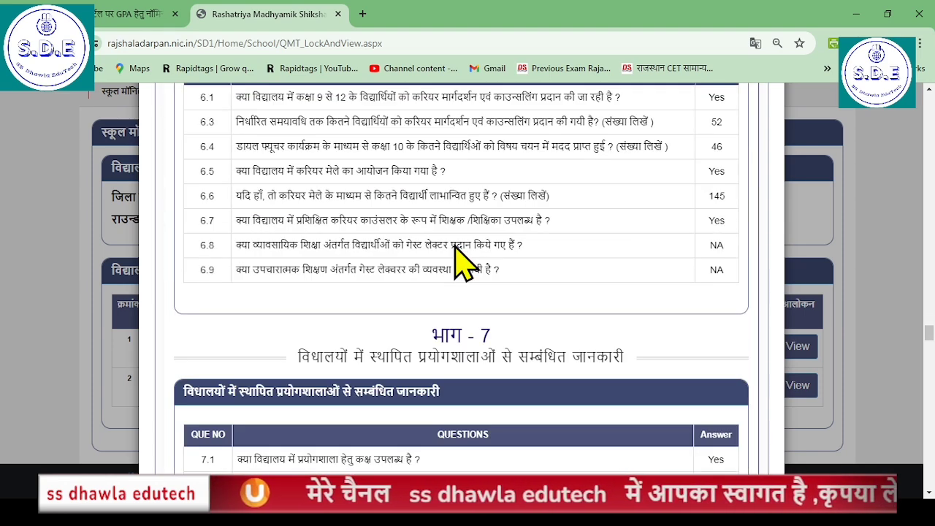
pyautogui.scroll(-6, 521, 250)
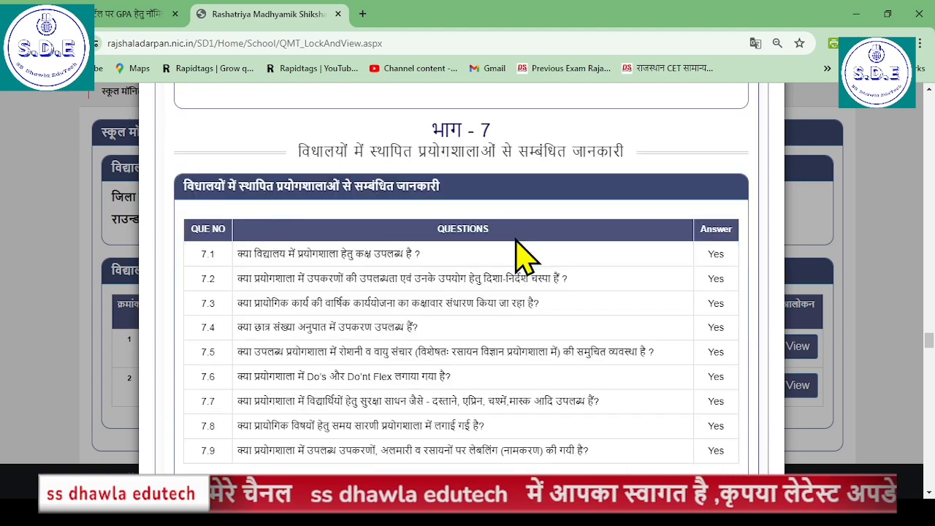
pyautogui.scroll(-6, 415, 218)
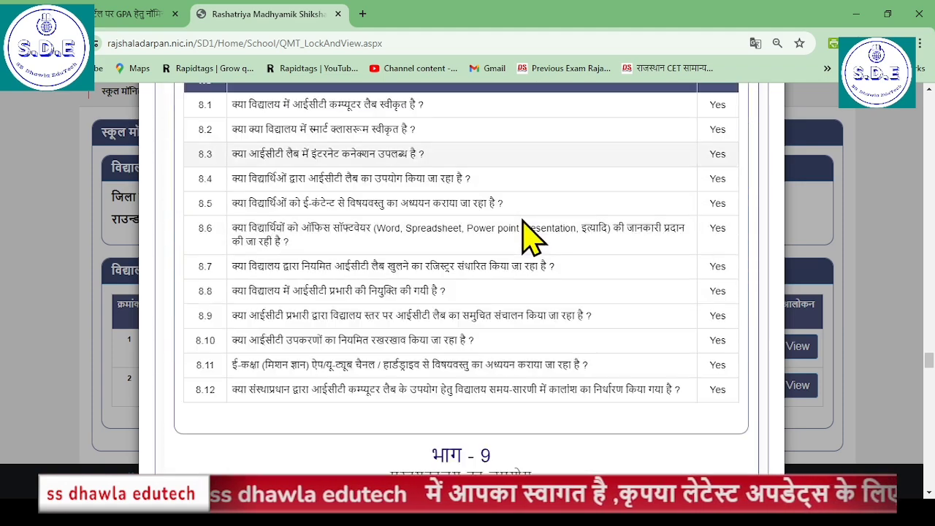
pyautogui.scroll(-15, 493, 207)
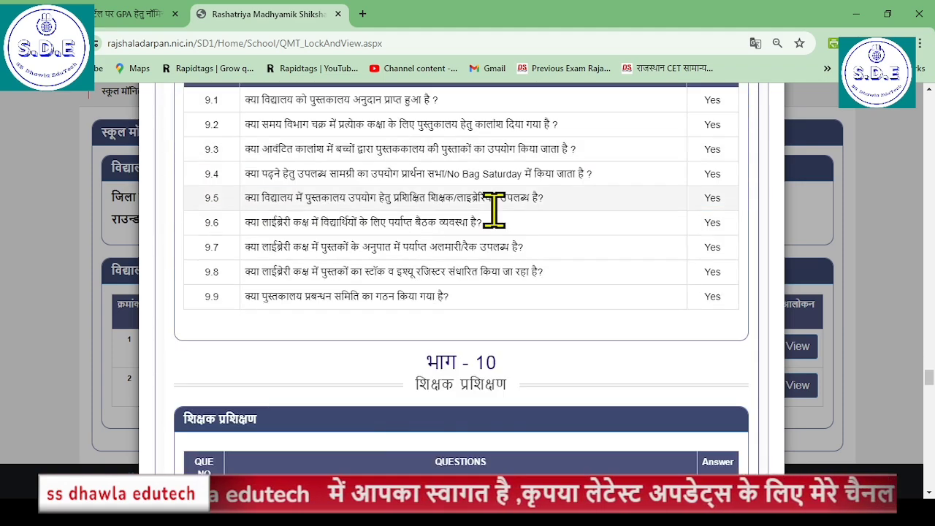
pyautogui.scroll(-5, 482, 237)
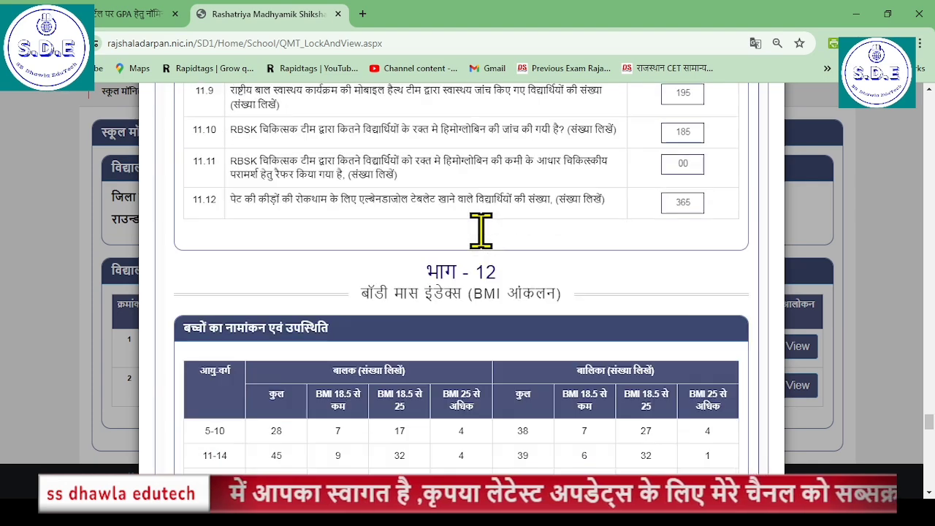
pyautogui.scroll(-5, 391, 225)
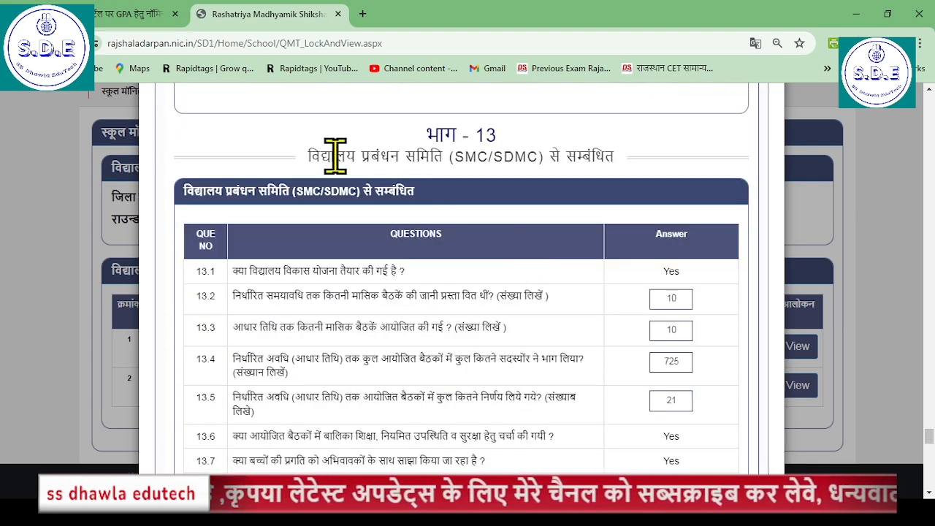
pyautogui.scroll(-8, 512, 226)
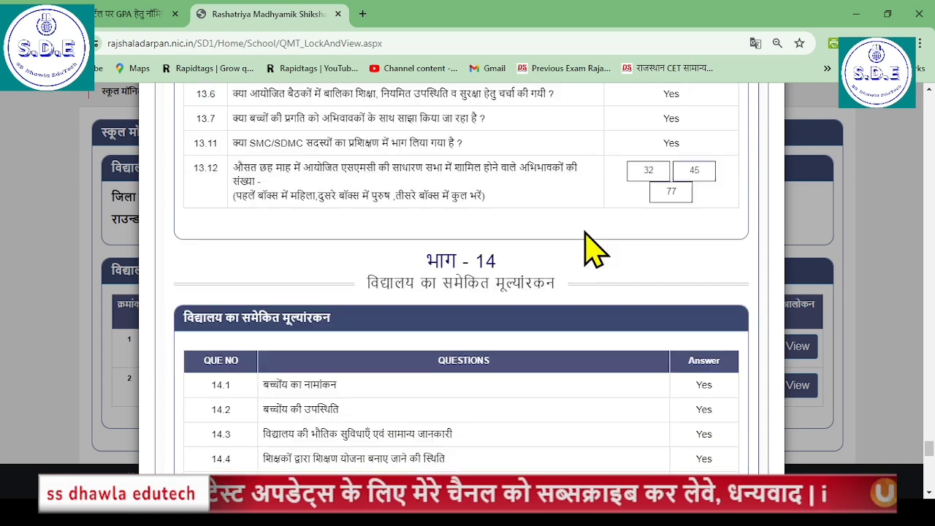
pyautogui.scroll(-10, 518, 255)
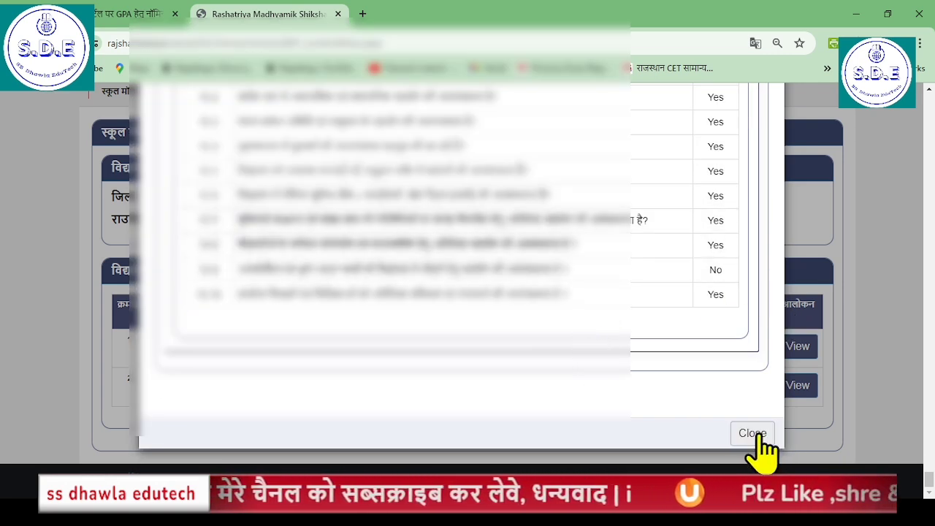
pyautogui.click(752, 433)
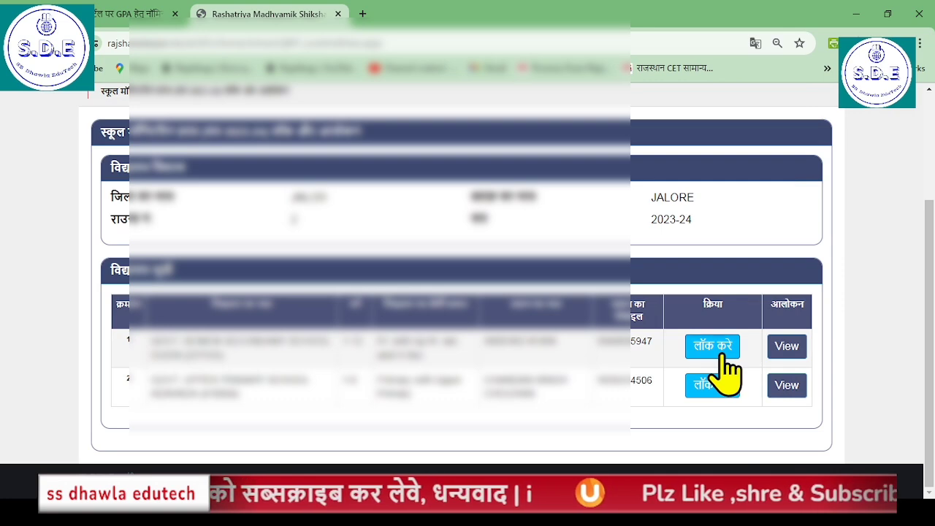
# Lock the first school's monitoring form, accept the confirmation, and dismiss the resulting message.
pyautogui.click(723, 358)
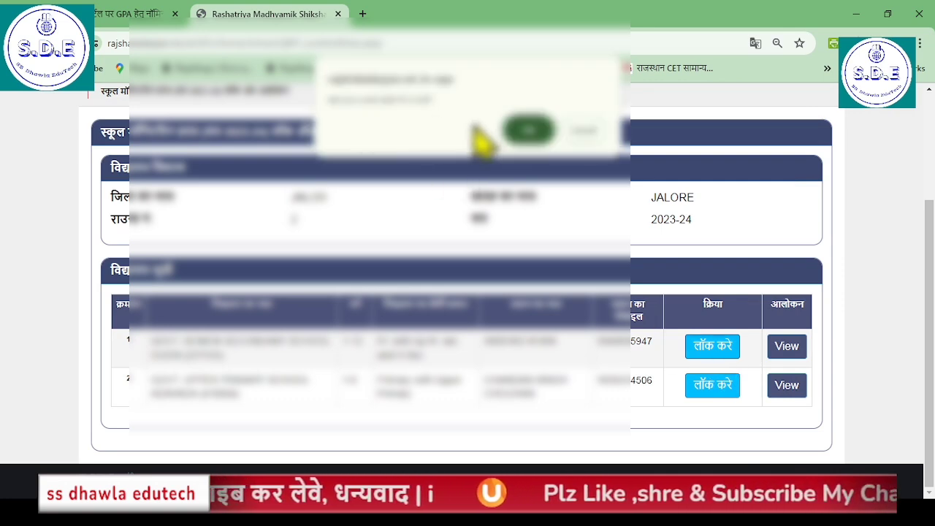
pyautogui.click(537, 130)
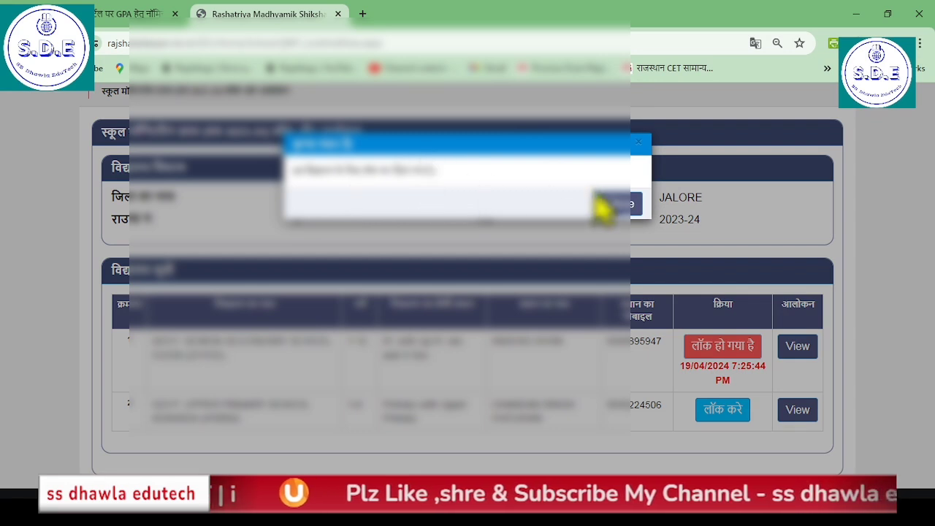
pyautogui.click(625, 208)
pyautogui.scroll(-1, 657, 329)
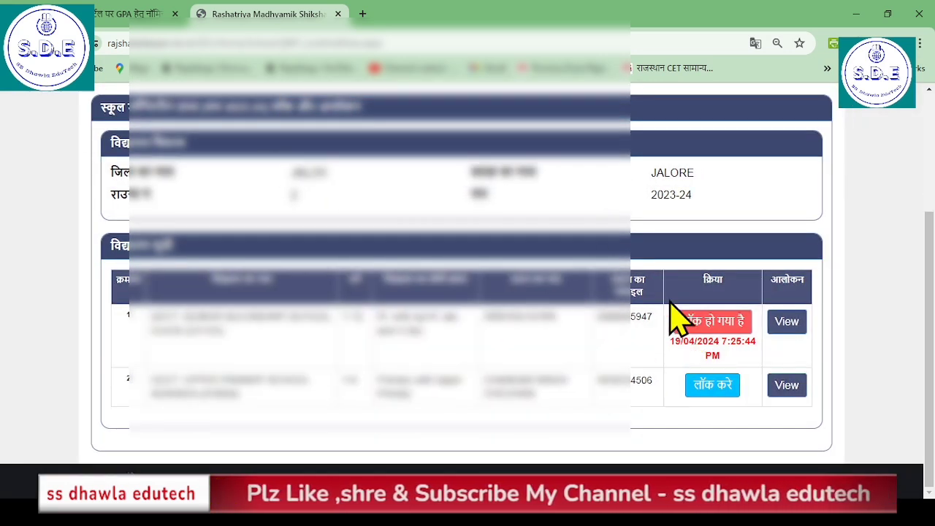